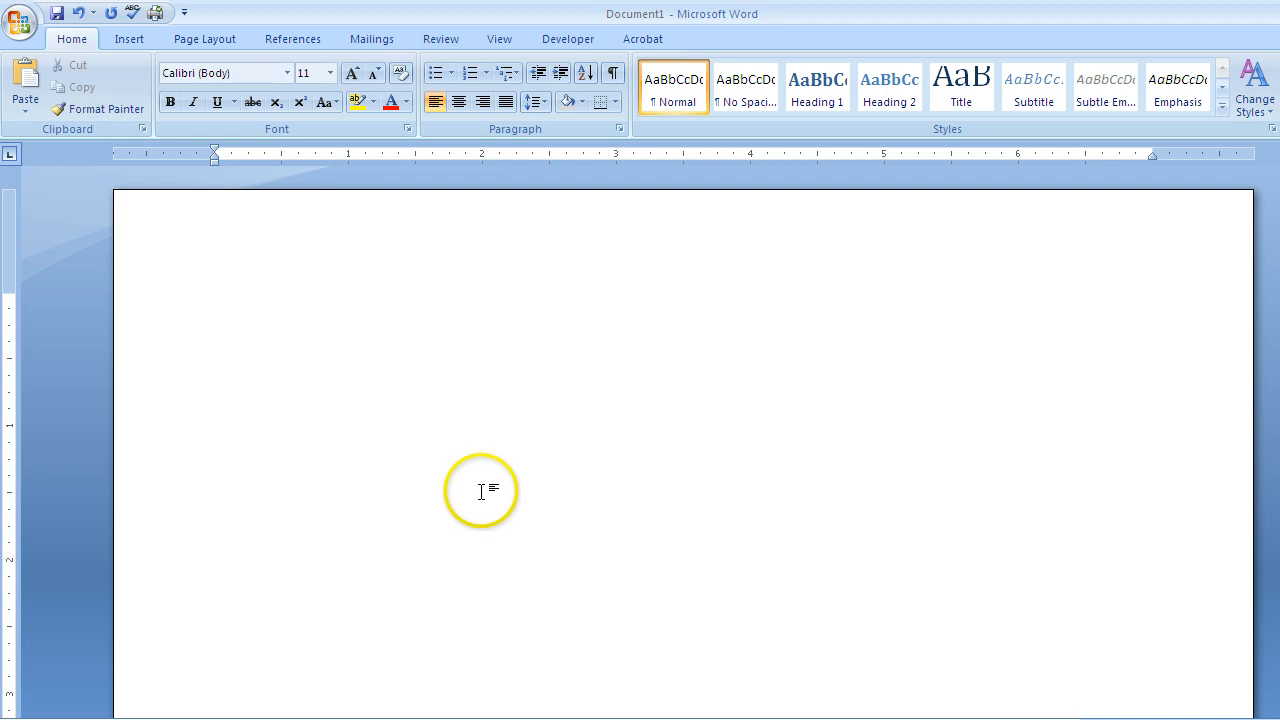
Apply the No Spacing style to the blank document's first paragraph and centre it horizontally.
{"action": "left_click", "coordinate": [760, 101]}
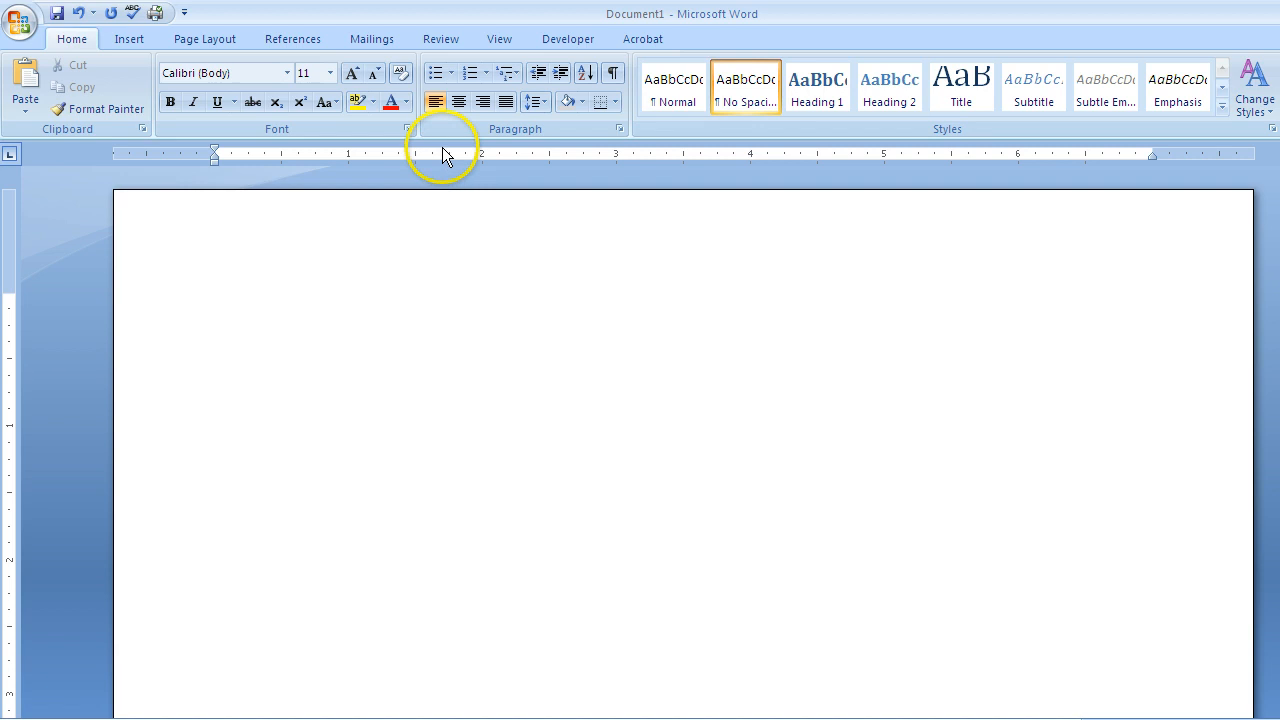
{"action": "left_click", "coordinate": [461, 100]}
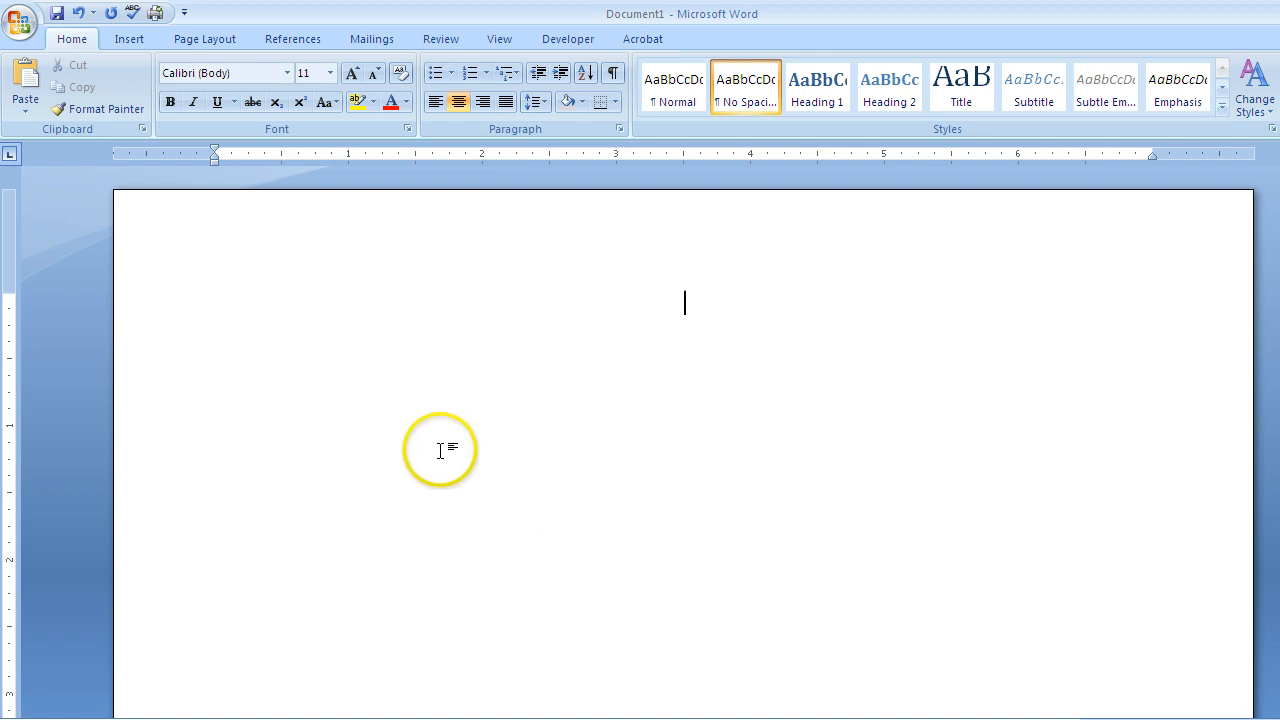
Set the page's vertical alignment to Center for the whole document in the page setup.
{"action": "left_click", "coordinate": [211, 37]}
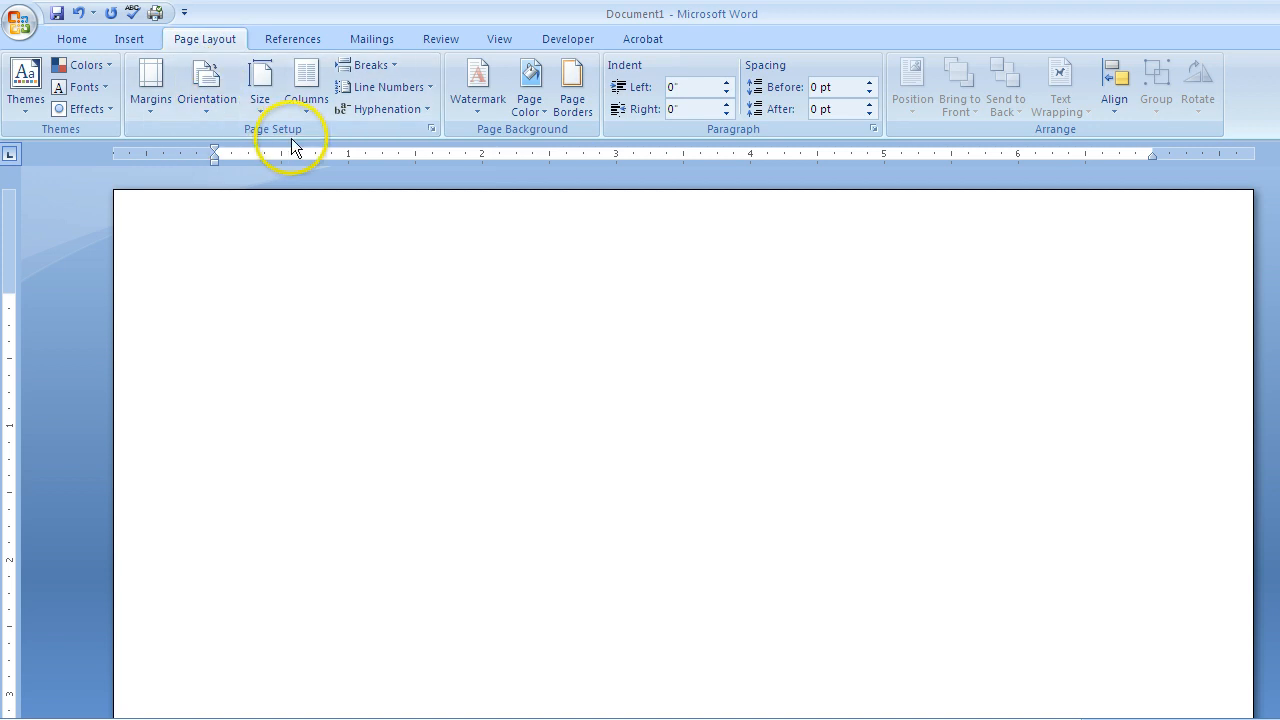
{"action": "left_click", "coordinate": [431, 131]}
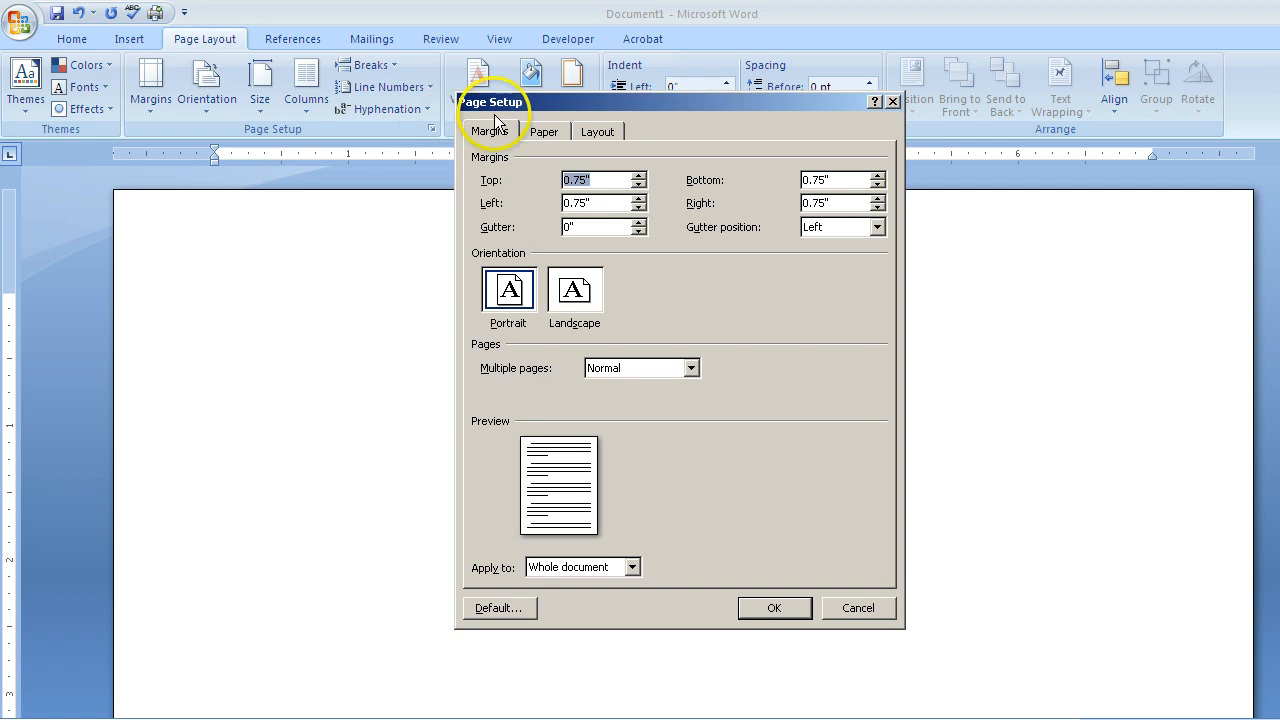
{"action": "left_click", "coordinate": [596, 132]}
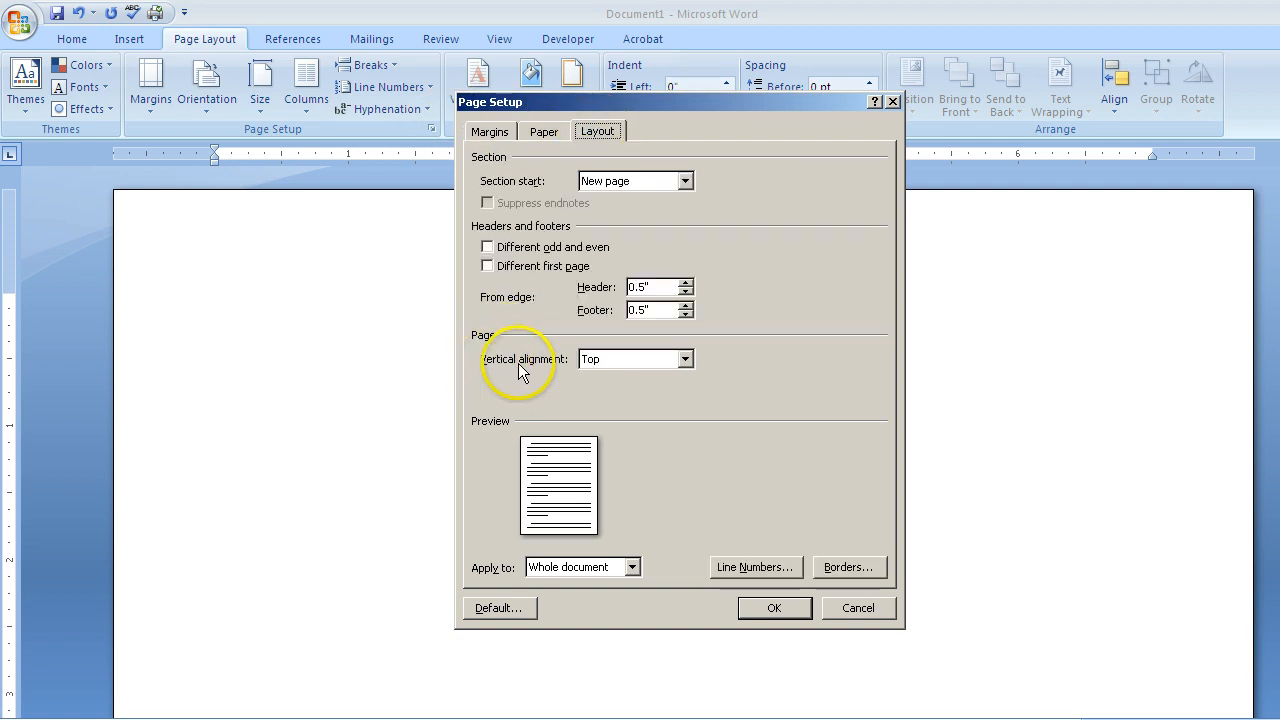
{"action": "left_click", "coordinate": [614, 360]}
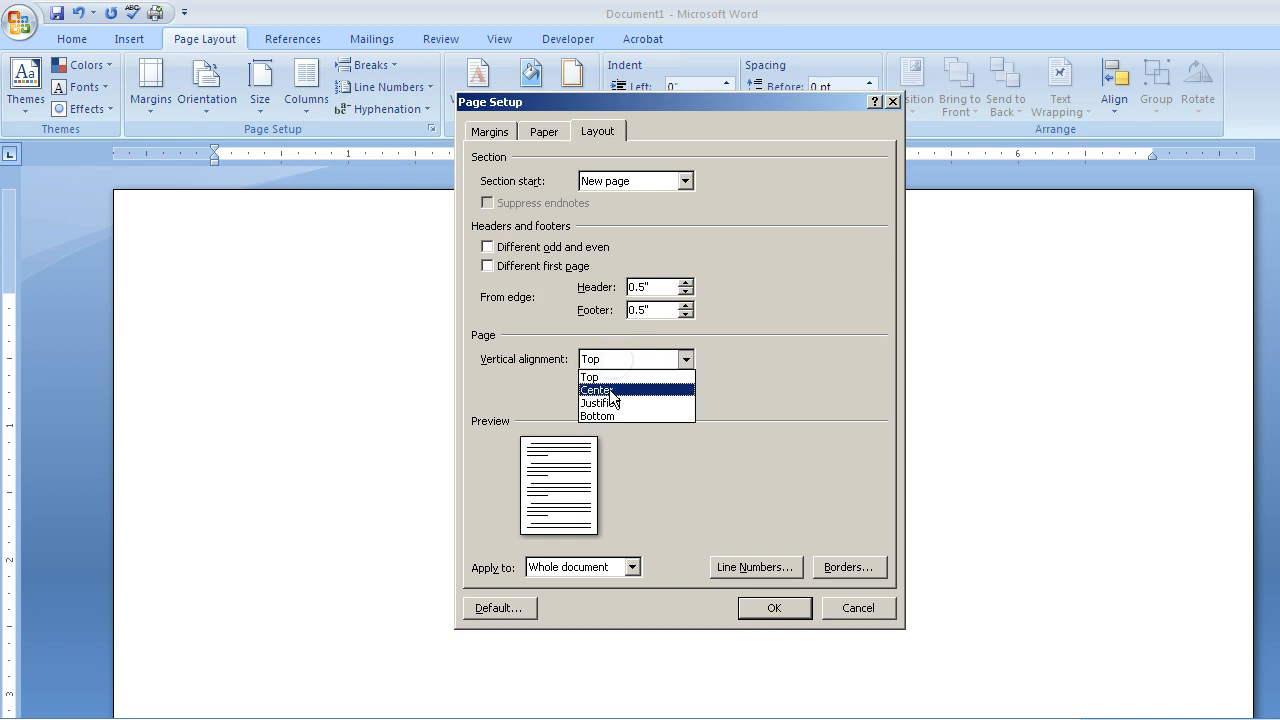
{"action": "left_click", "coordinate": [608, 390]}
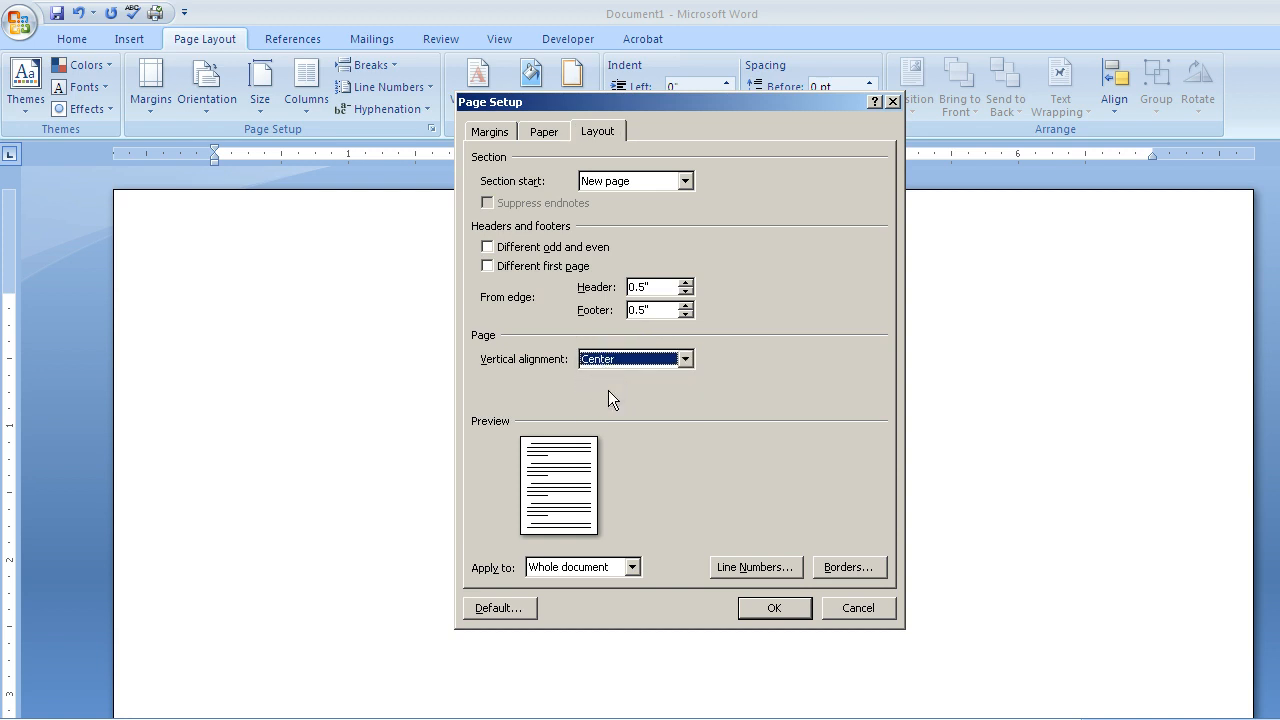
{"action": "left_click", "coordinate": [758, 610]}
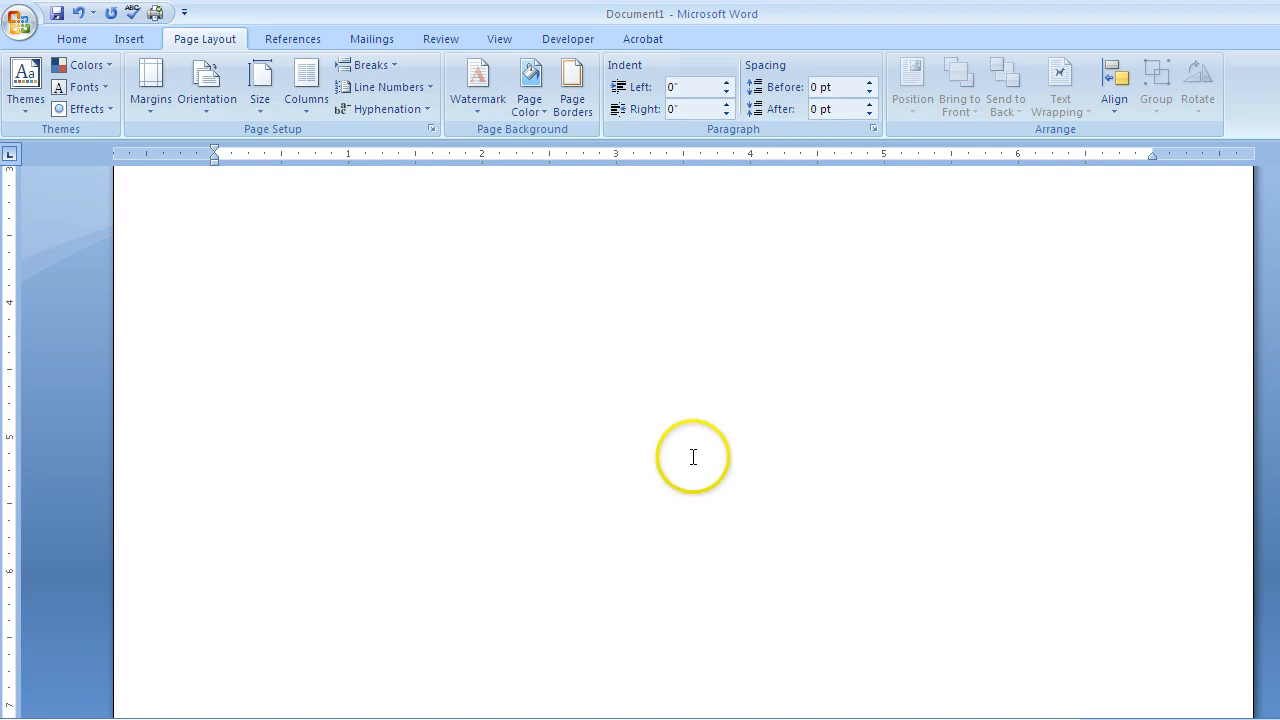
Enter the title "AVERY MIDDLE SCHOOL" and the subtitle "Athletics Department", leaving a blank line after each.
{"action": "scroll", "coordinate": [700, 460], "scroll_direction": "down", "scroll_amount": 2}
{"action": "type", "text": "AVER"}
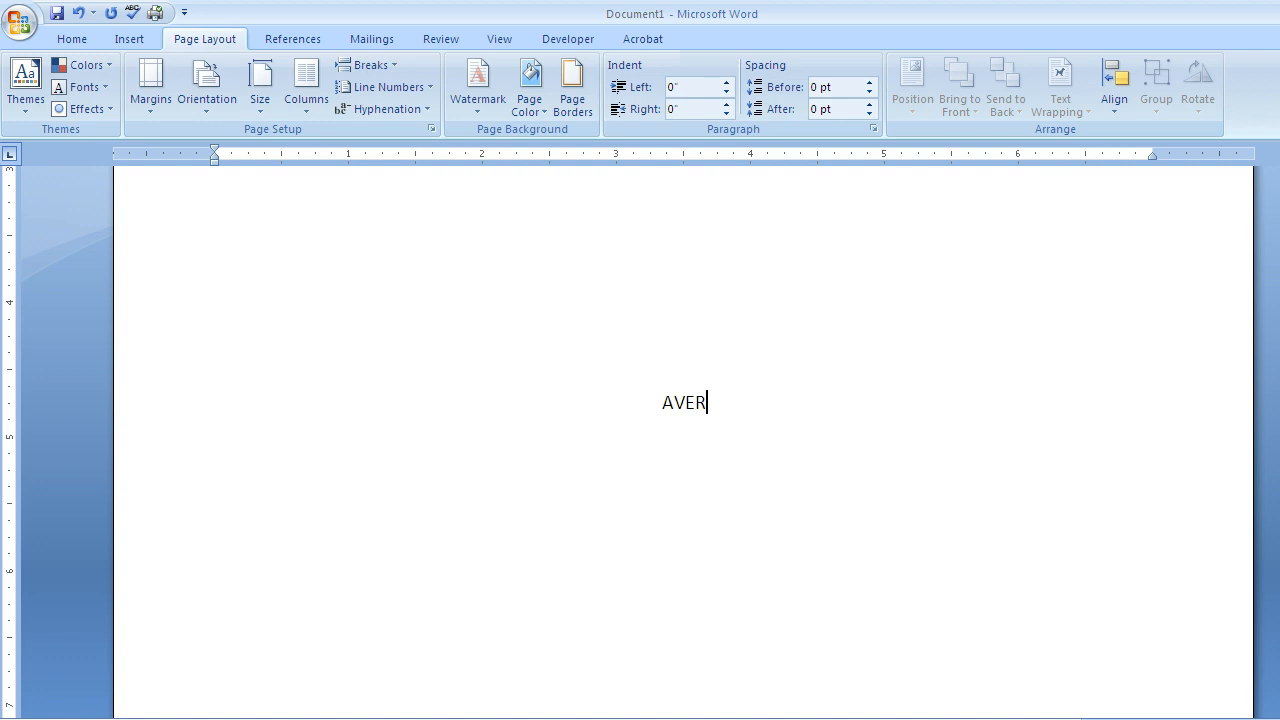
{"action": "type", "text": "Y MIDDLE SCHOOL"}
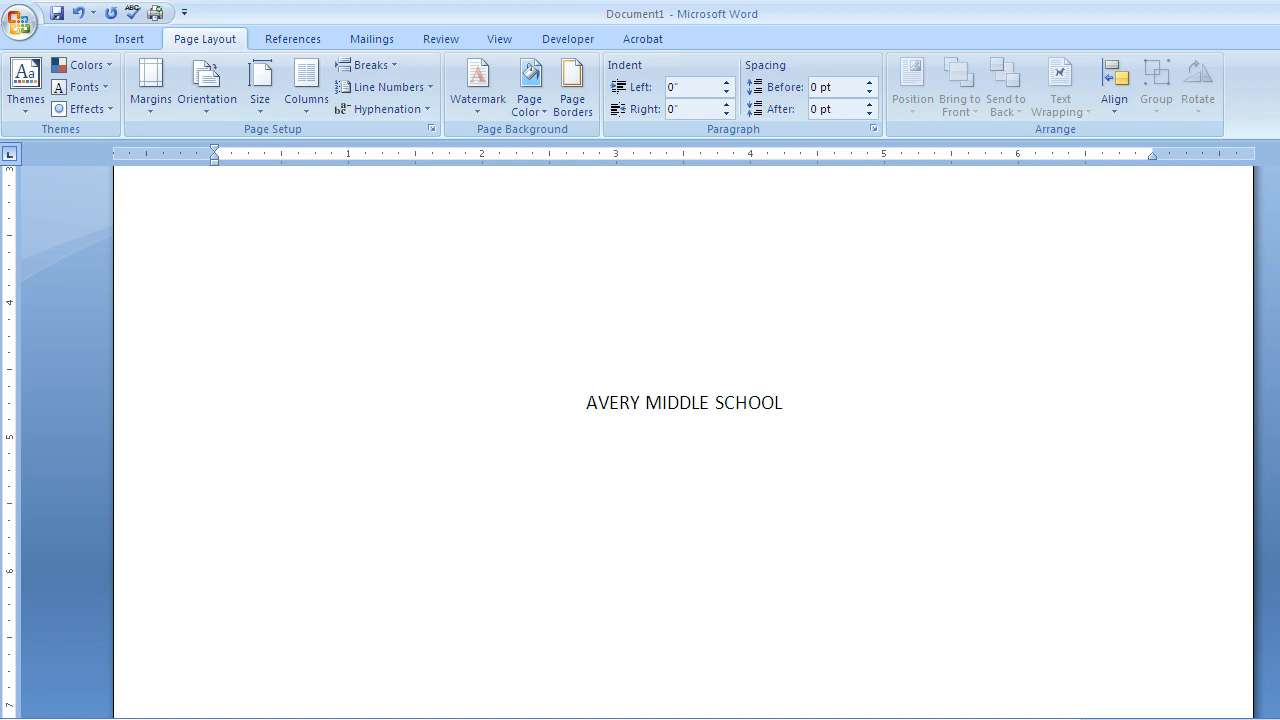
{"action": "key", "text": "Return"}
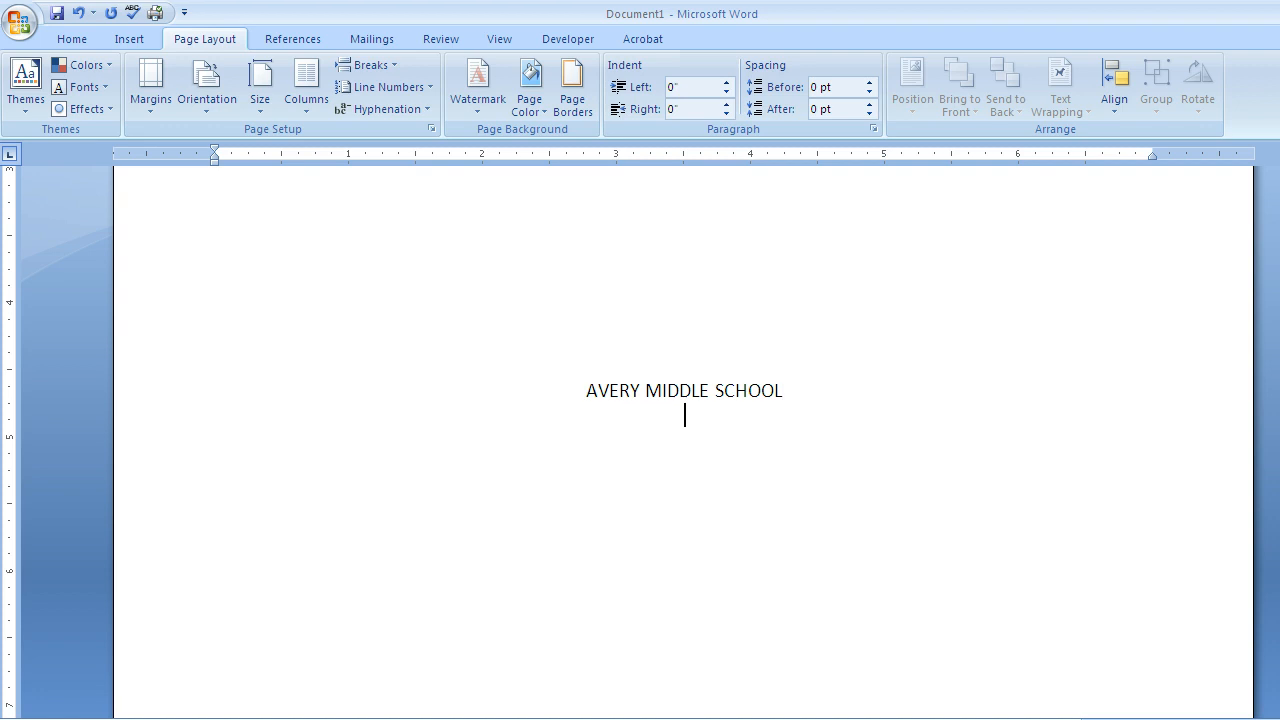
{"action": "key", "text": "Return"}
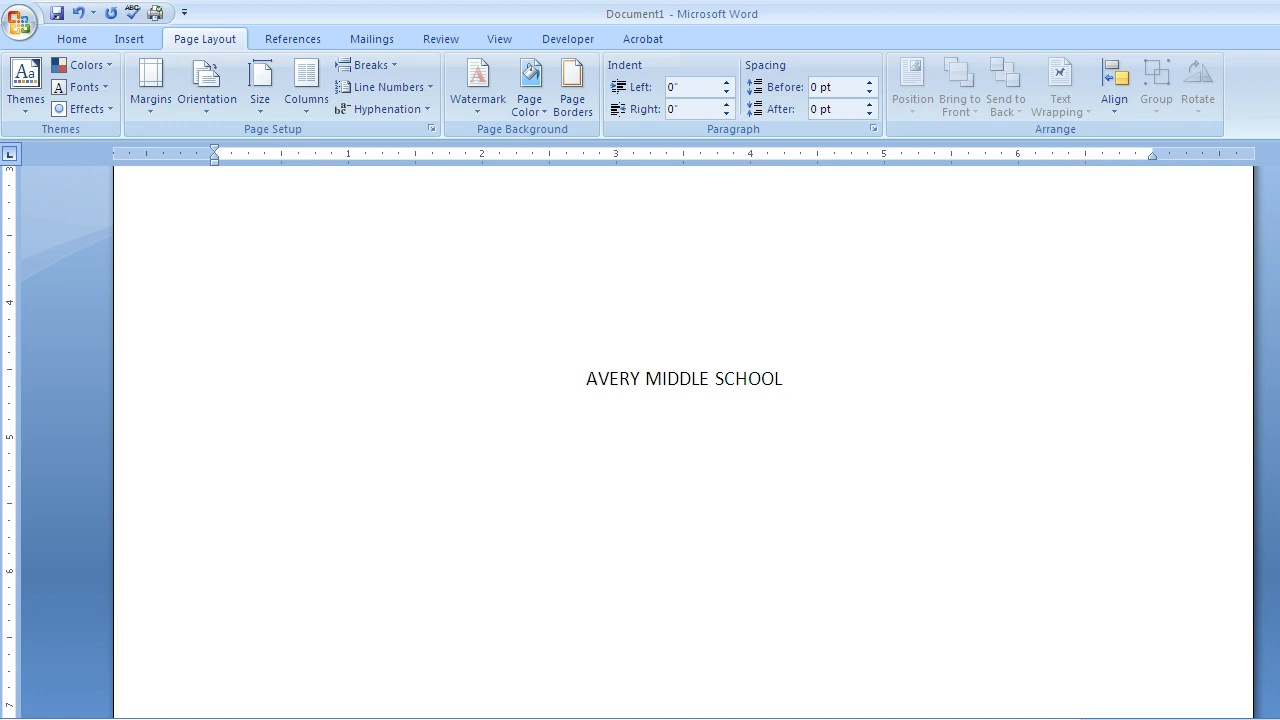
{"action": "type", "text": "Athletics Department"}
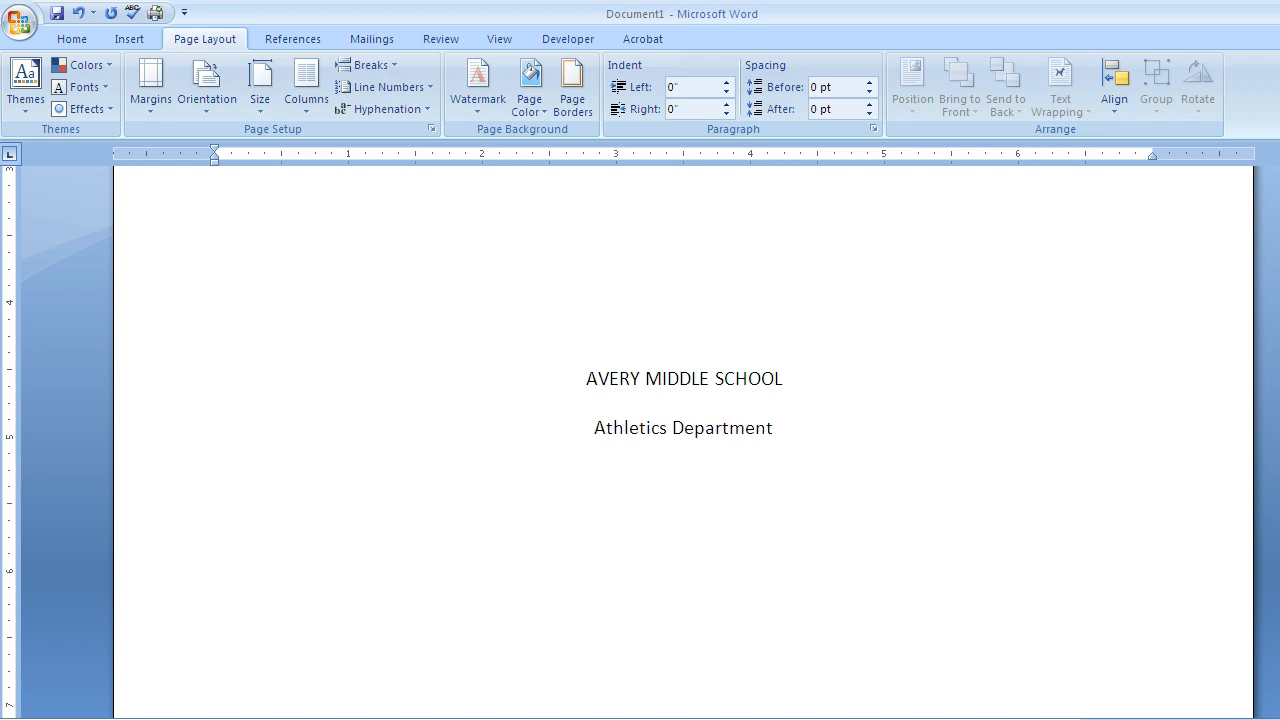
{"action": "key", "text": "Return"}
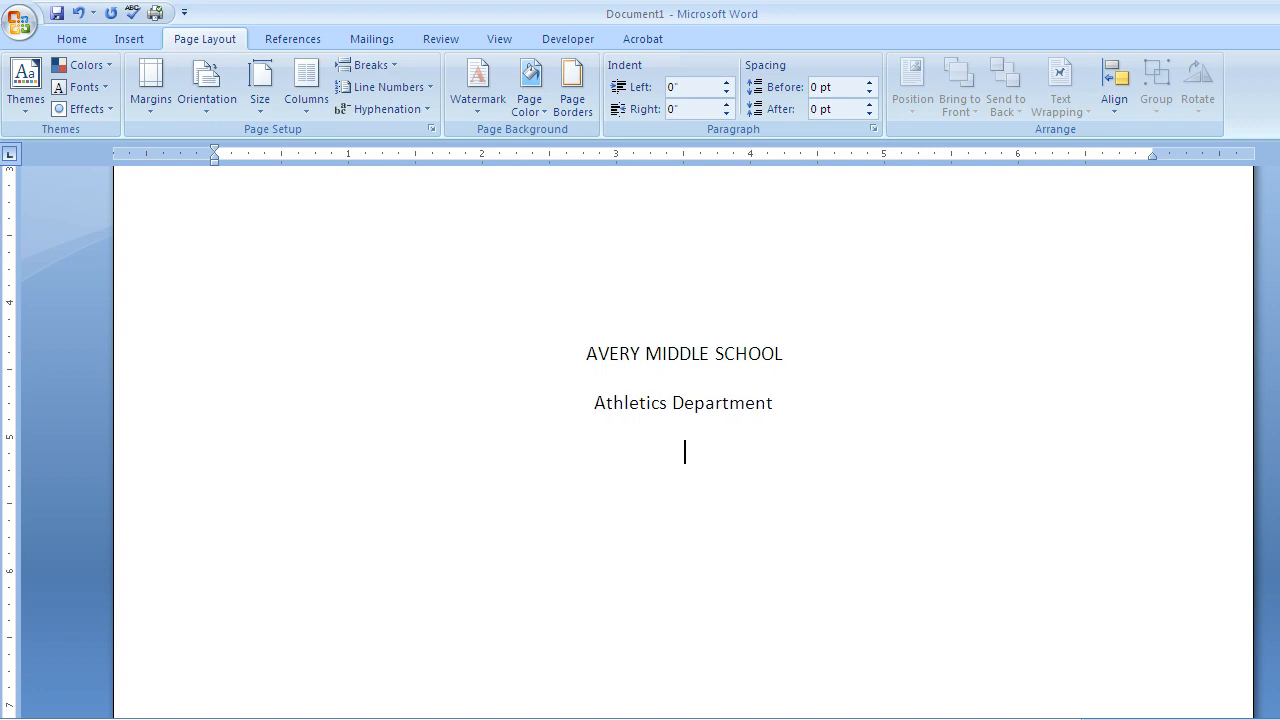
Make the title "AVERY MIDDLE SCHOOL" and the subtitle "Athletics Department" bold.
{"action": "left_click_drag", "start_coordinate": [803, 352], "coordinate": [583, 357]}
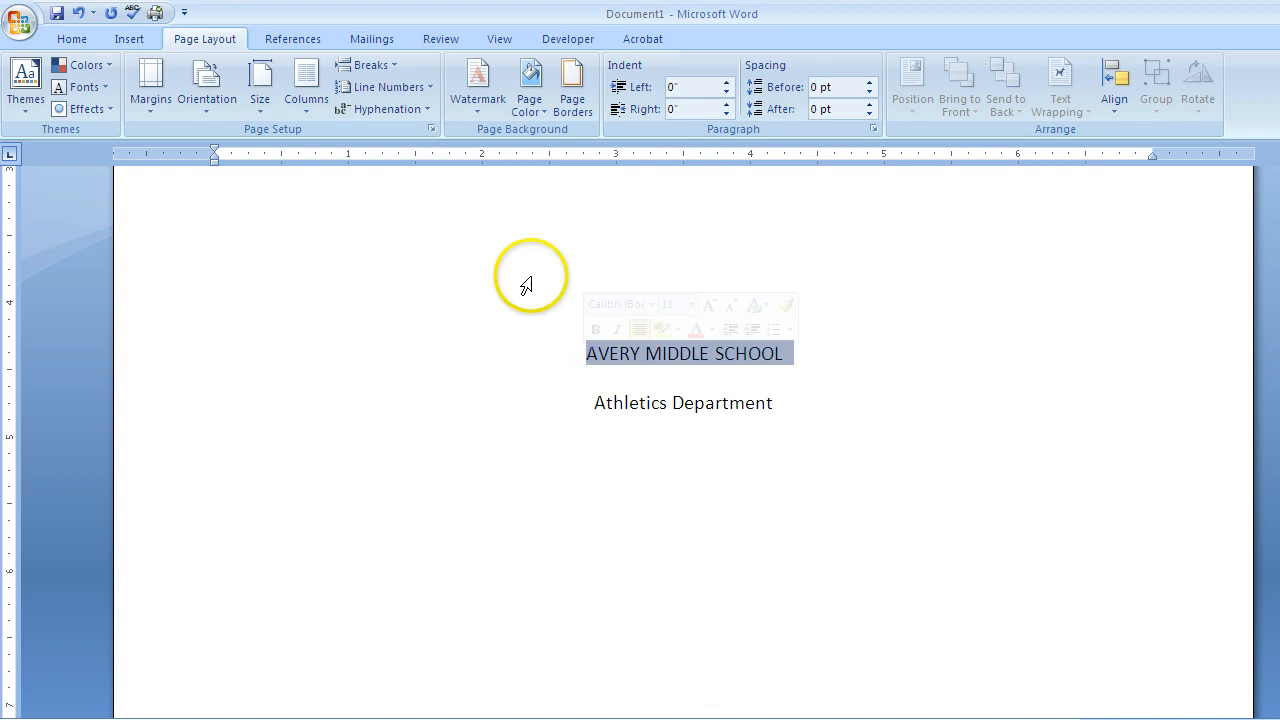
{"action": "left_click", "coordinate": [72, 39]}
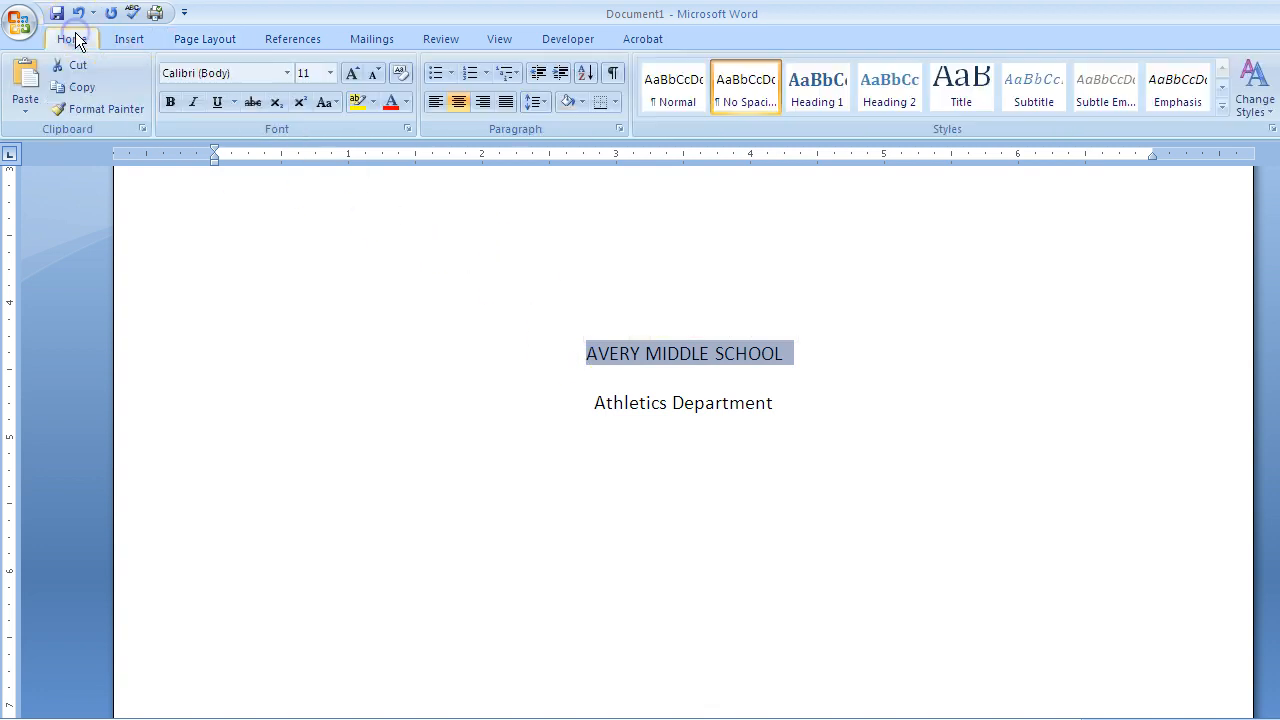
{"action": "left_click", "coordinate": [169, 103]}
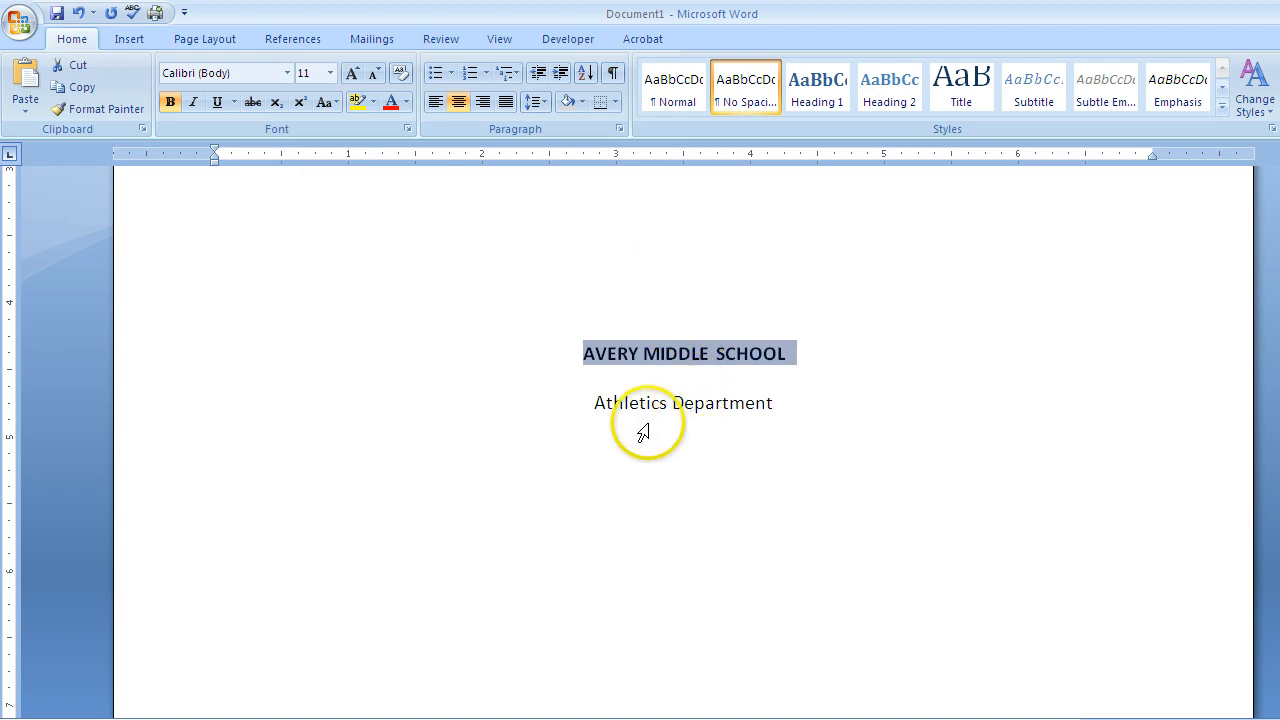
{"action": "left_click", "coordinate": [601, 402]}
{"action": "left_click_drag", "start_coordinate": [599, 402], "coordinate": [596, 403]}
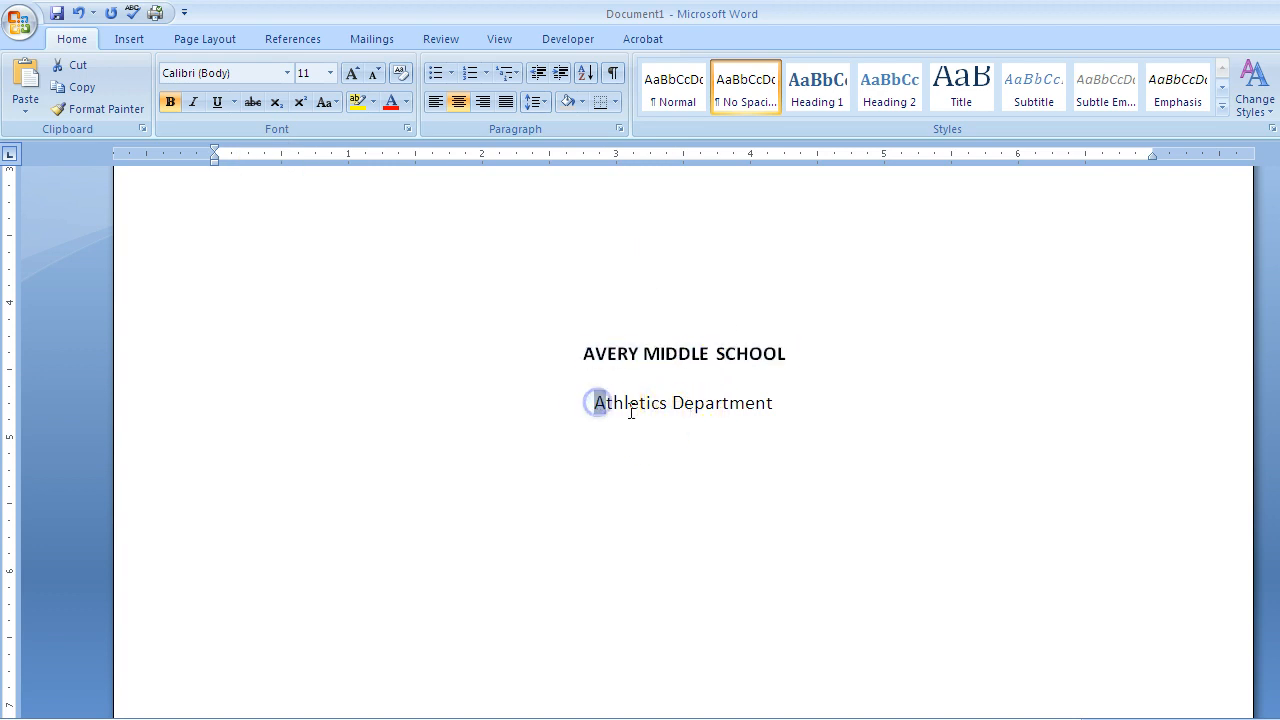
{"action": "left_click_drag", "start_coordinate": [682, 407], "coordinate": [600, 403]}
{"action": "left_click", "coordinate": [170, 103]}
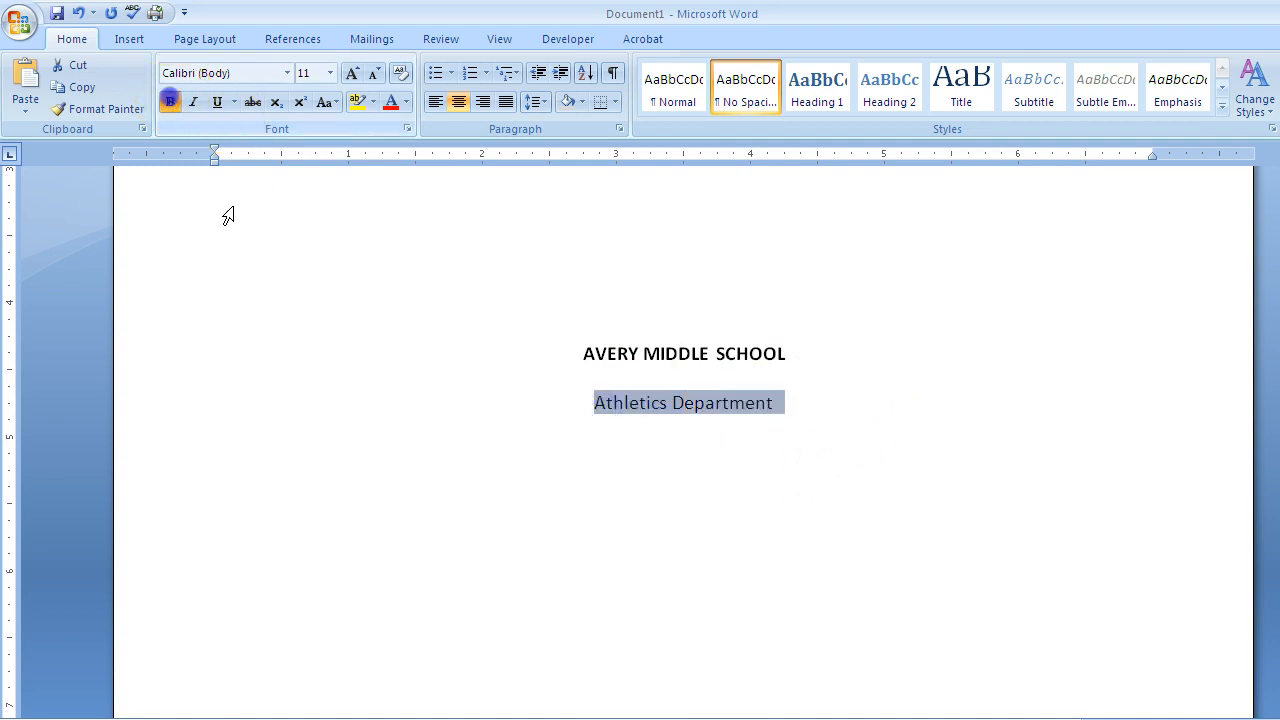
{"action": "left_click", "coordinate": [697, 437]}
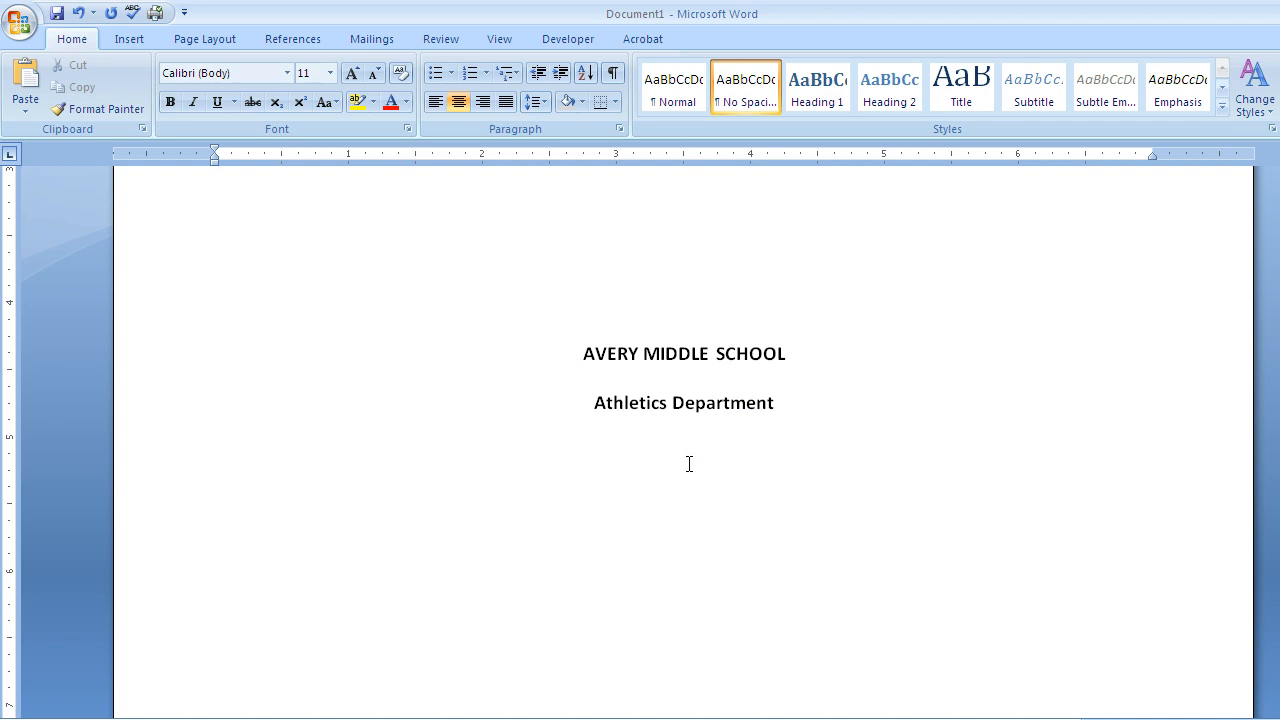
Insert a table with three columns and six rows below the subtitle.
{"action": "left_click", "coordinate": [689, 464]}
{"action": "left_click", "coordinate": [137, 40]}
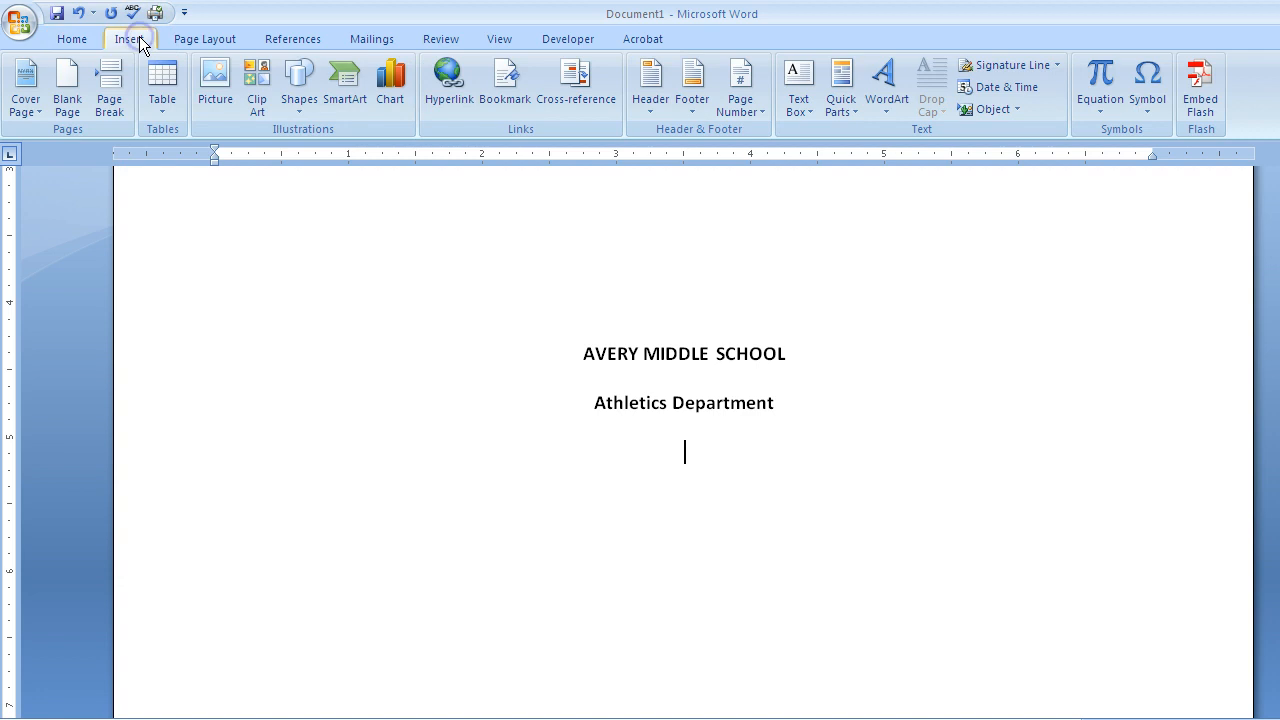
{"action": "left_click", "coordinate": [160, 112]}
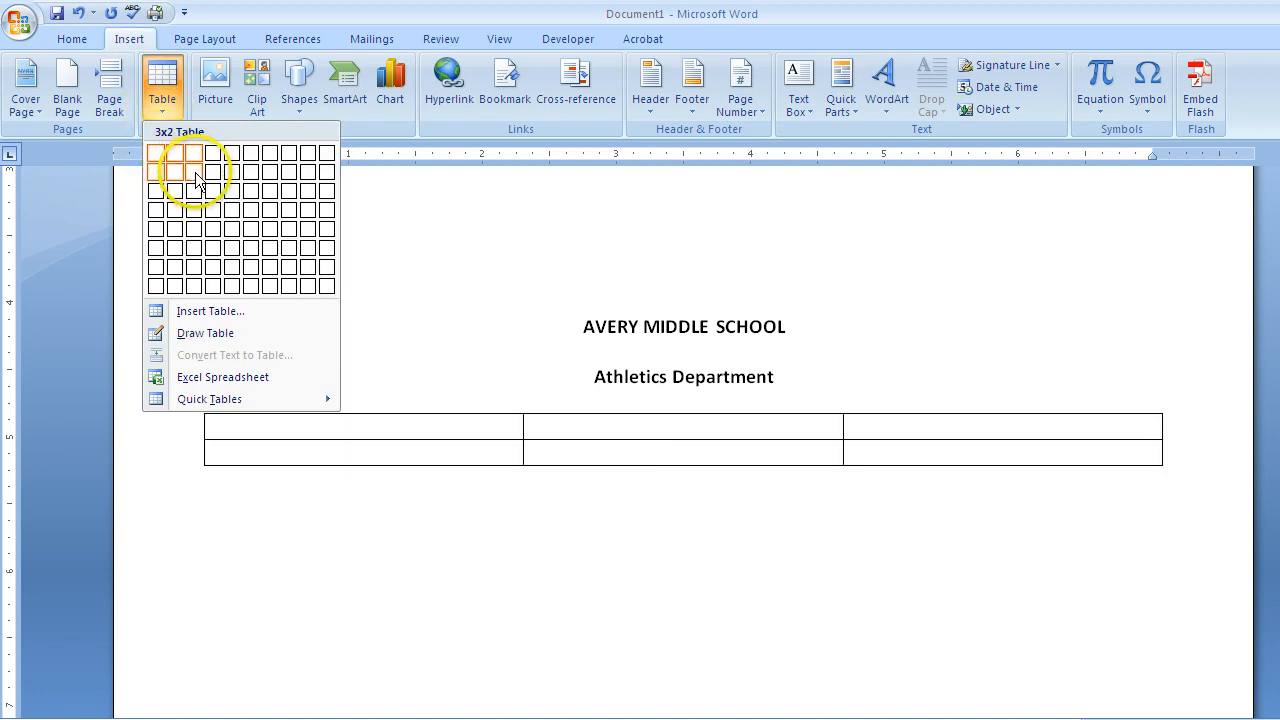
{"action": "left_click", "coordinate": [191, 246]}
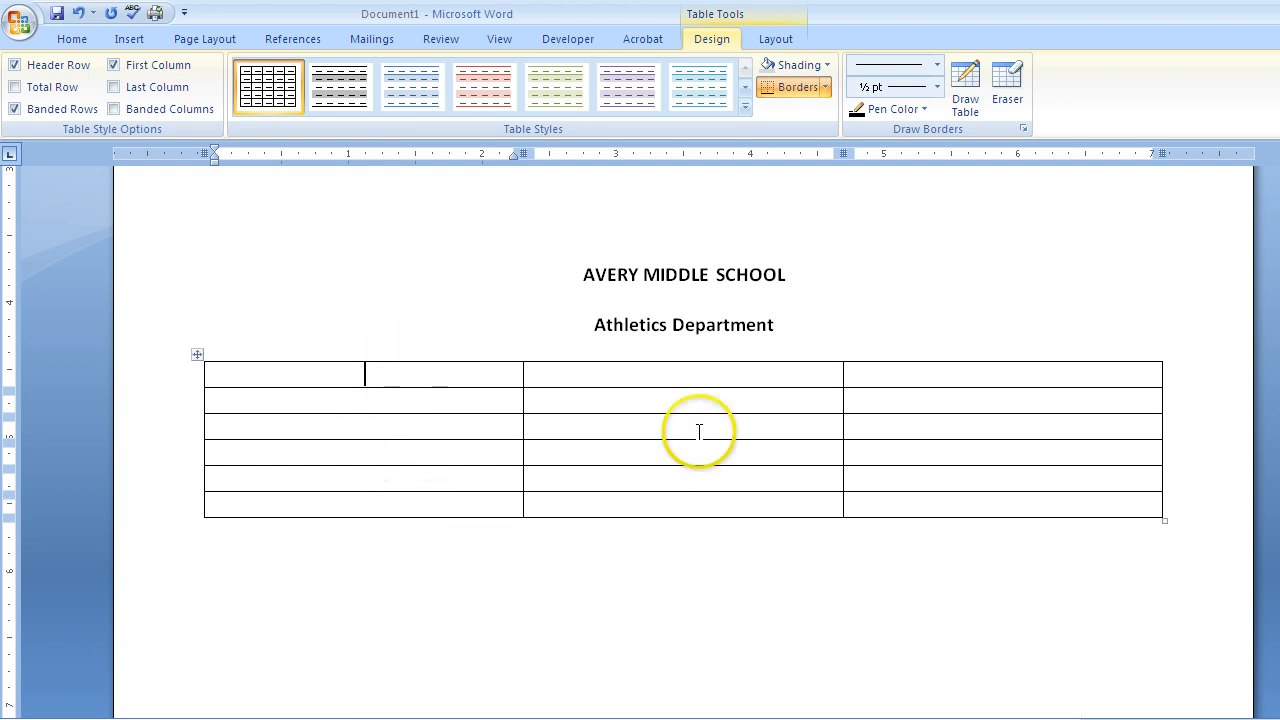
Highlight the table's second row and its middle column to show a row and a column.
{"action": "left_click", "coordinate": [203, 401]}
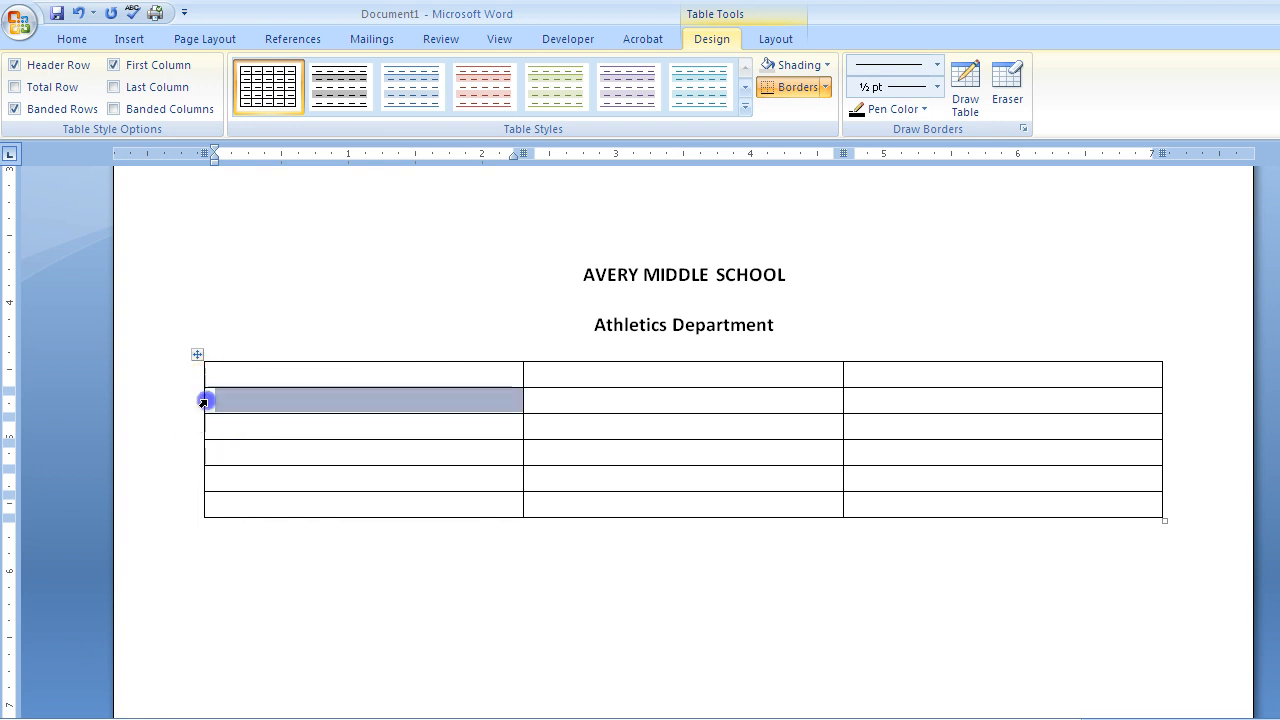
{"action": "left_click_drag", "start_coordinate": [203, 401], "coordinate": [931, 400]}
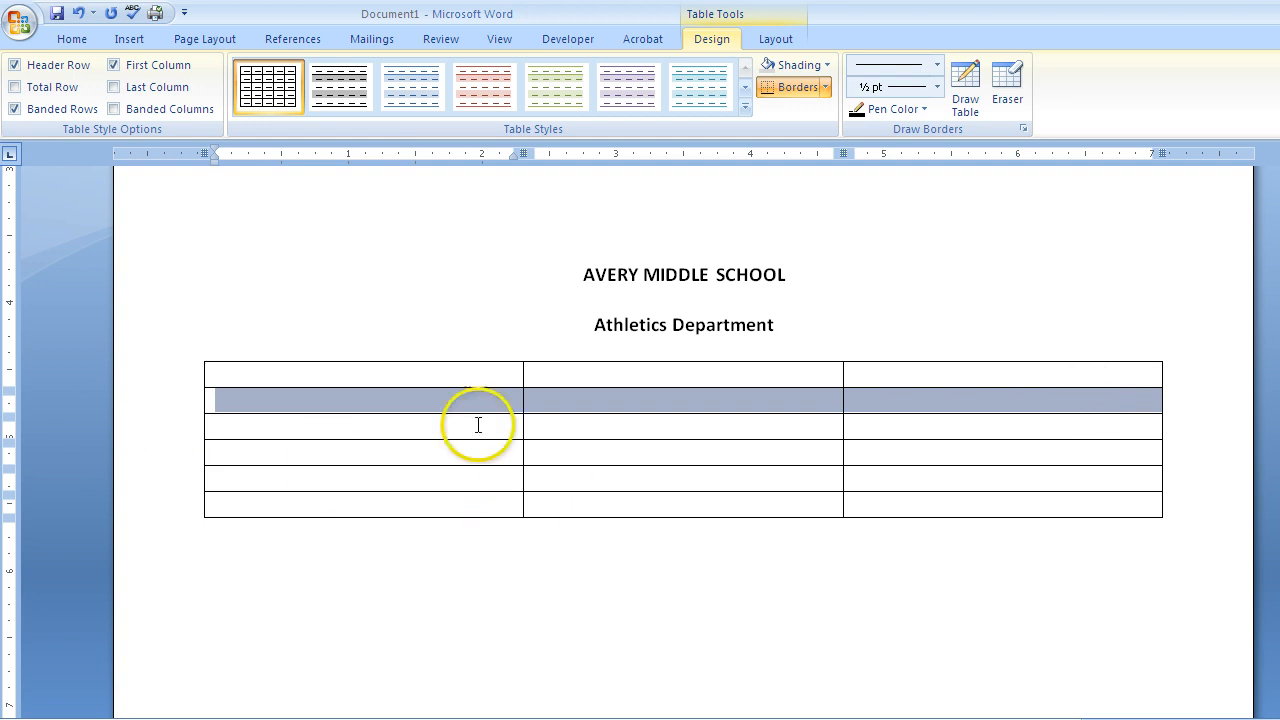
{"action": "left_click", "coordinate": [763, 356]}
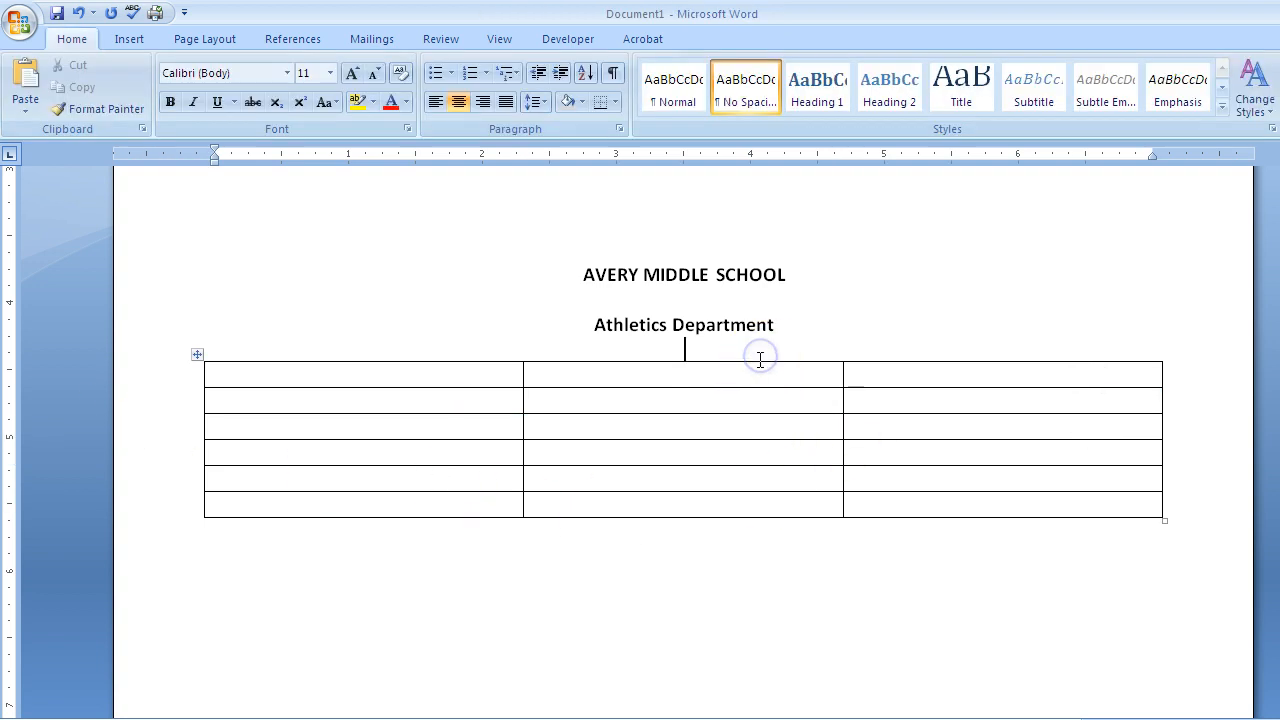
{"action": "left_click", "coordinate": [760, 358]}
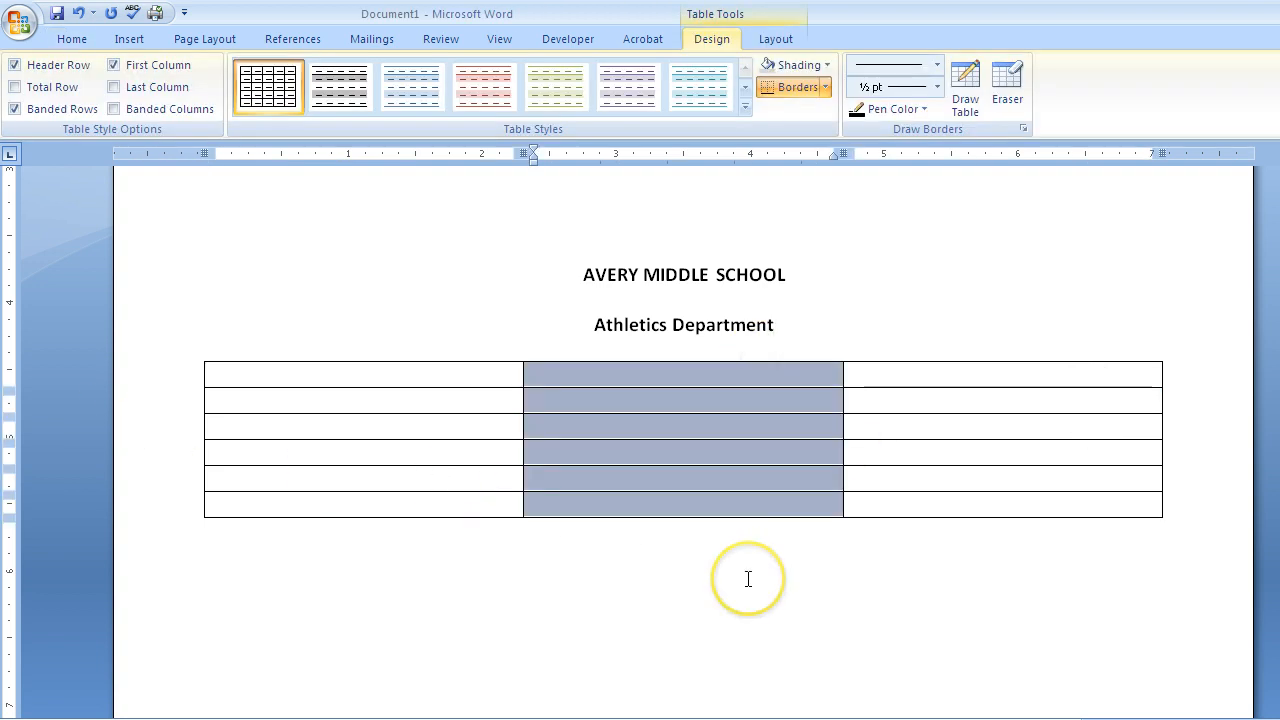
Fill the table's first row with the column headings "Sport", "Coach" and "Number on Team".
{"action": "left_click", "coordinate": [390, 378]}
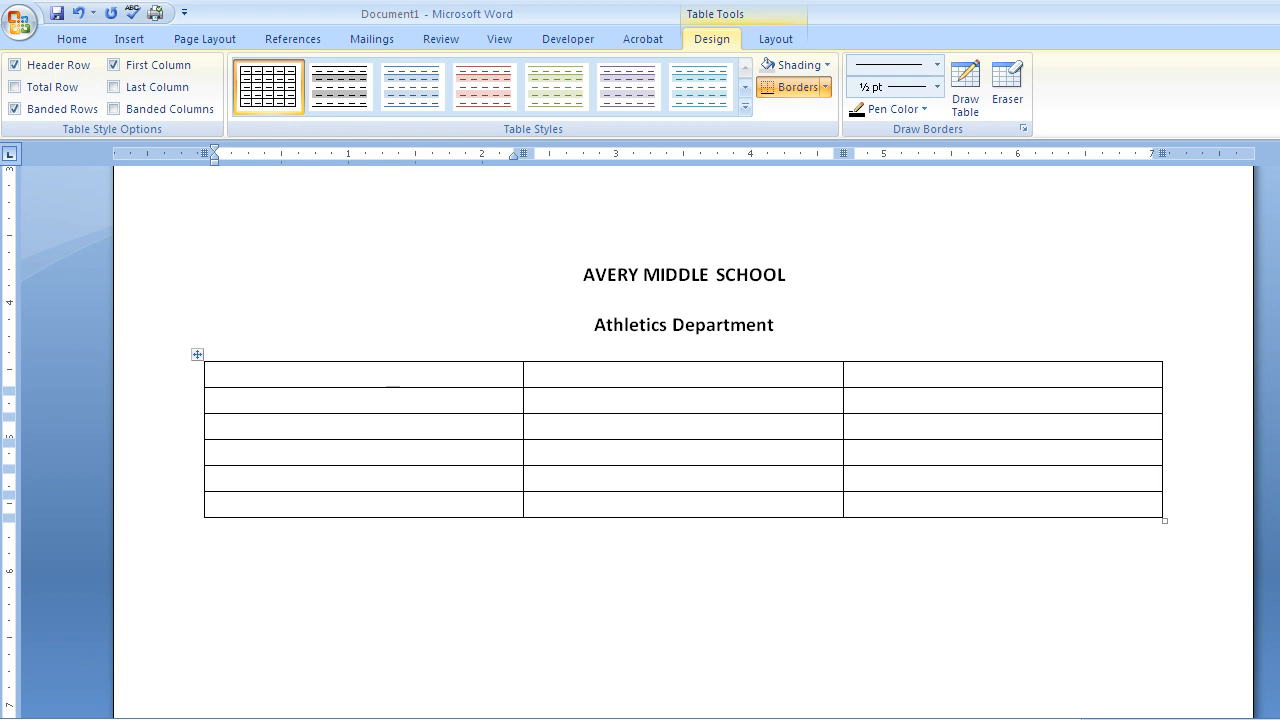
{"action": "type", "text": "Sport"}
{"action": "key", "text": "Tab"}
{"action": "type", "text": "Coach"}
{"action": "key", "text": "Tab"}
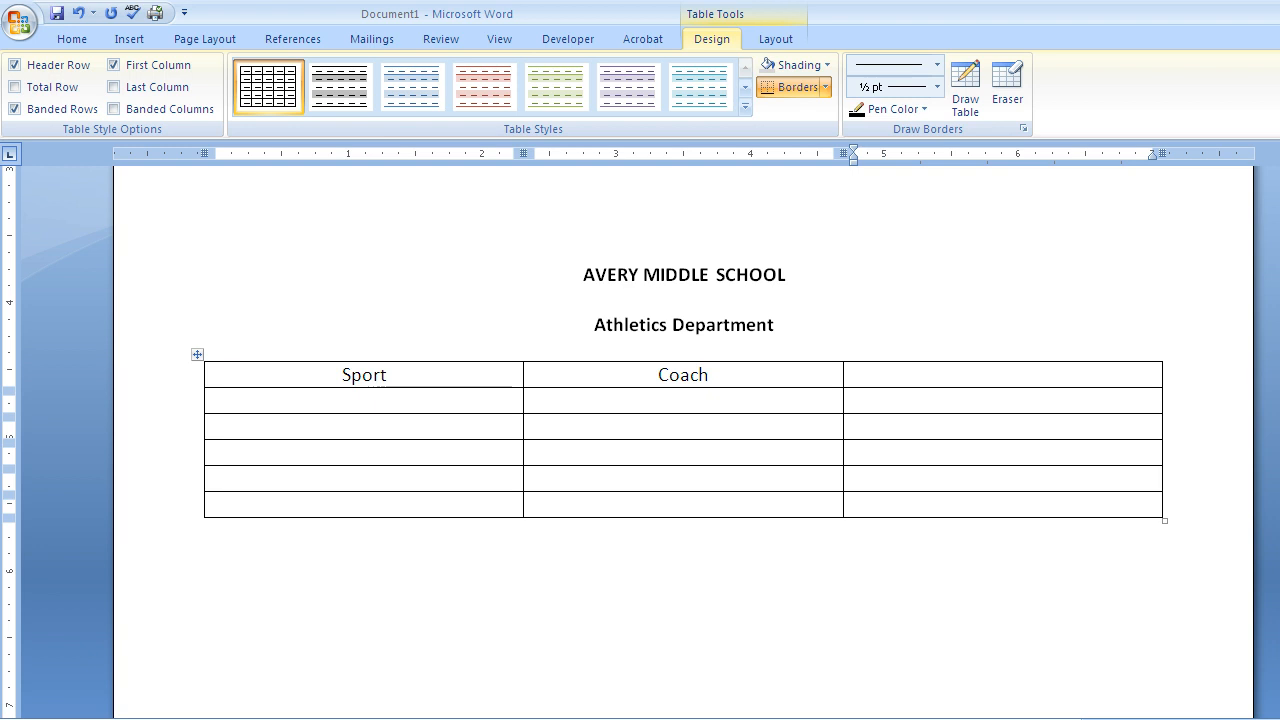
{"action": "type", "text": "Number "}
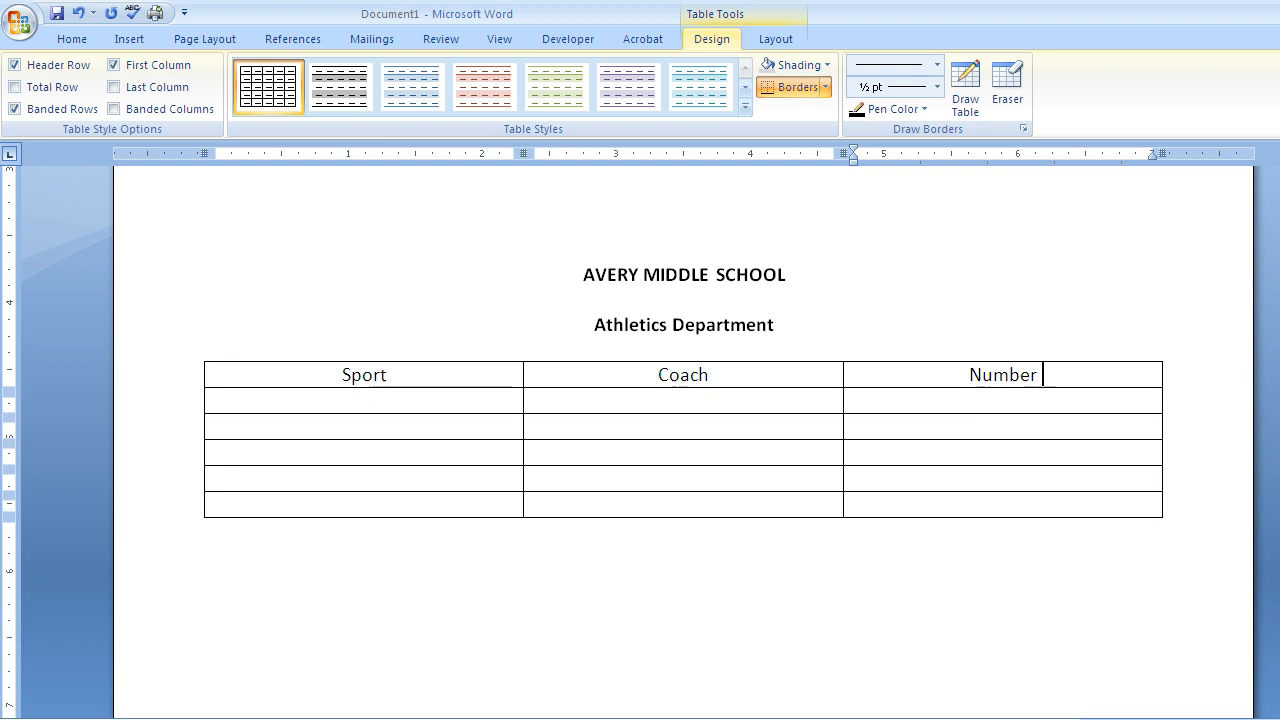
{"action": "type", "text": "on Team"}
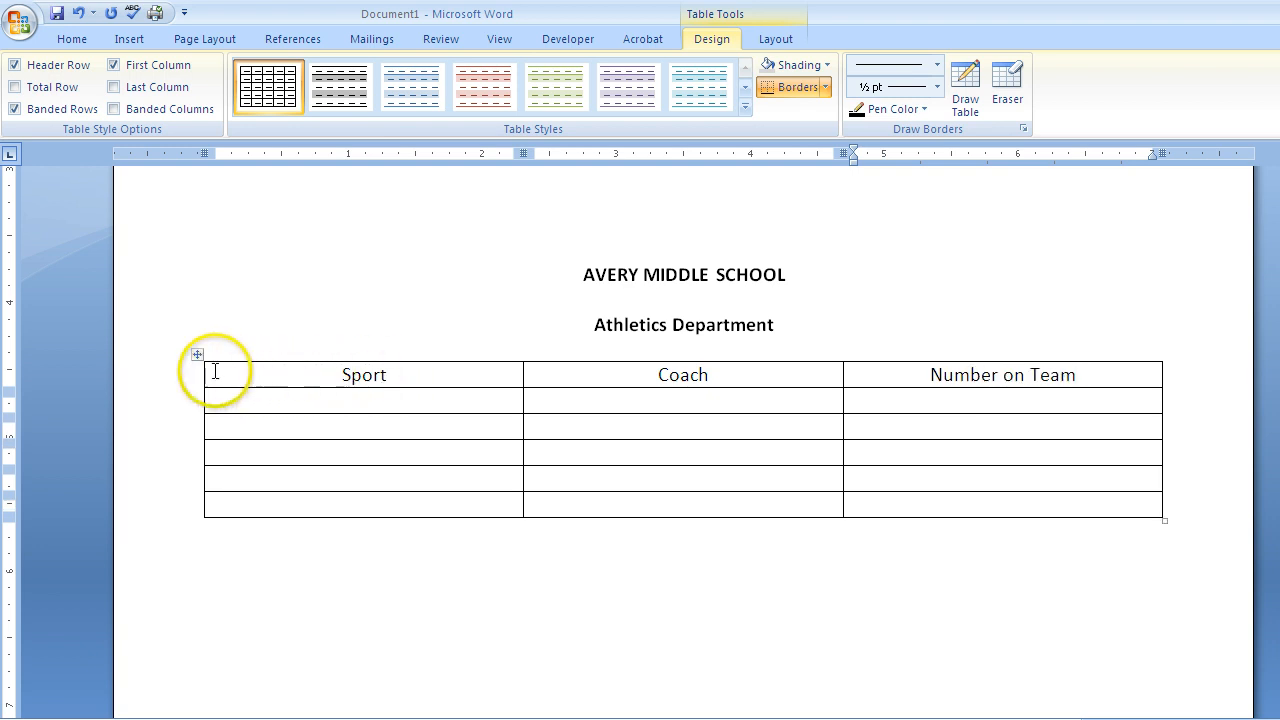
Make the three column headings in the table's first row bold and place the cursor in the cell below "Sport".
{"action": "left_click", "coordinate": [323, 374]}
{"action": "left_click_drag", "start_coordinate": [323, 374], "coordinate": [934, 373]}
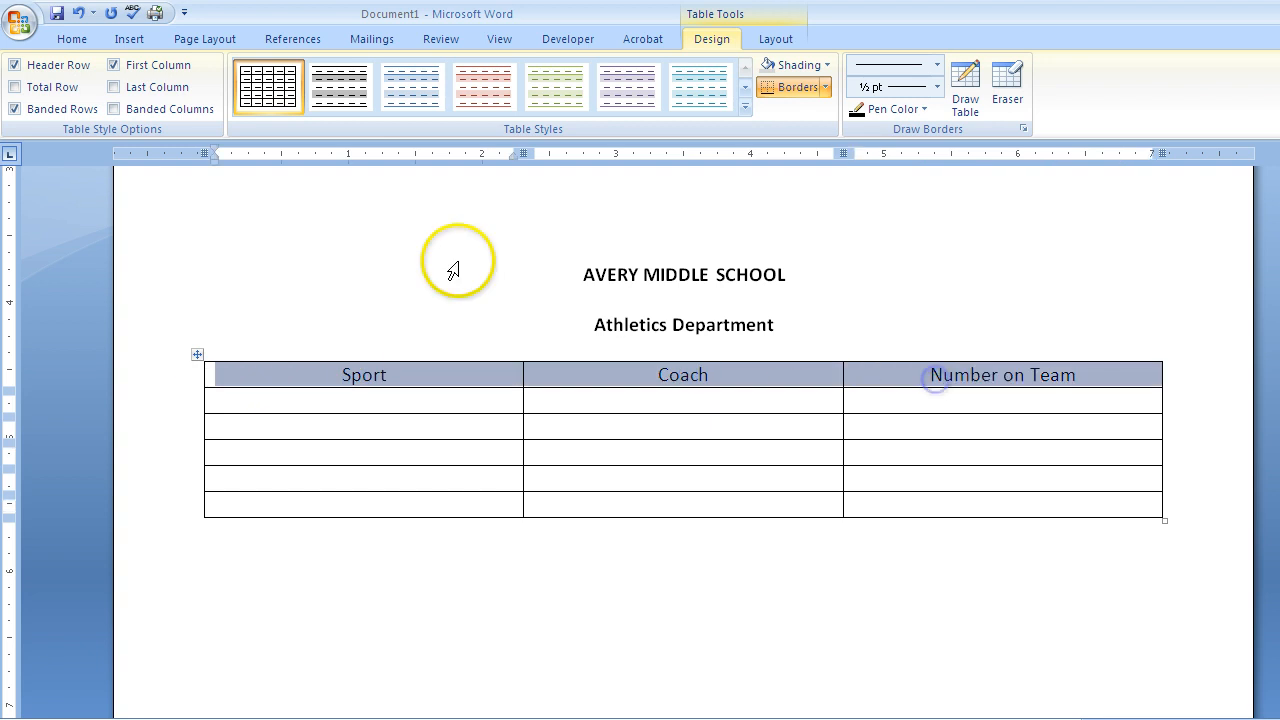
{"action": "left_click", "coordinate": [76, 38]}
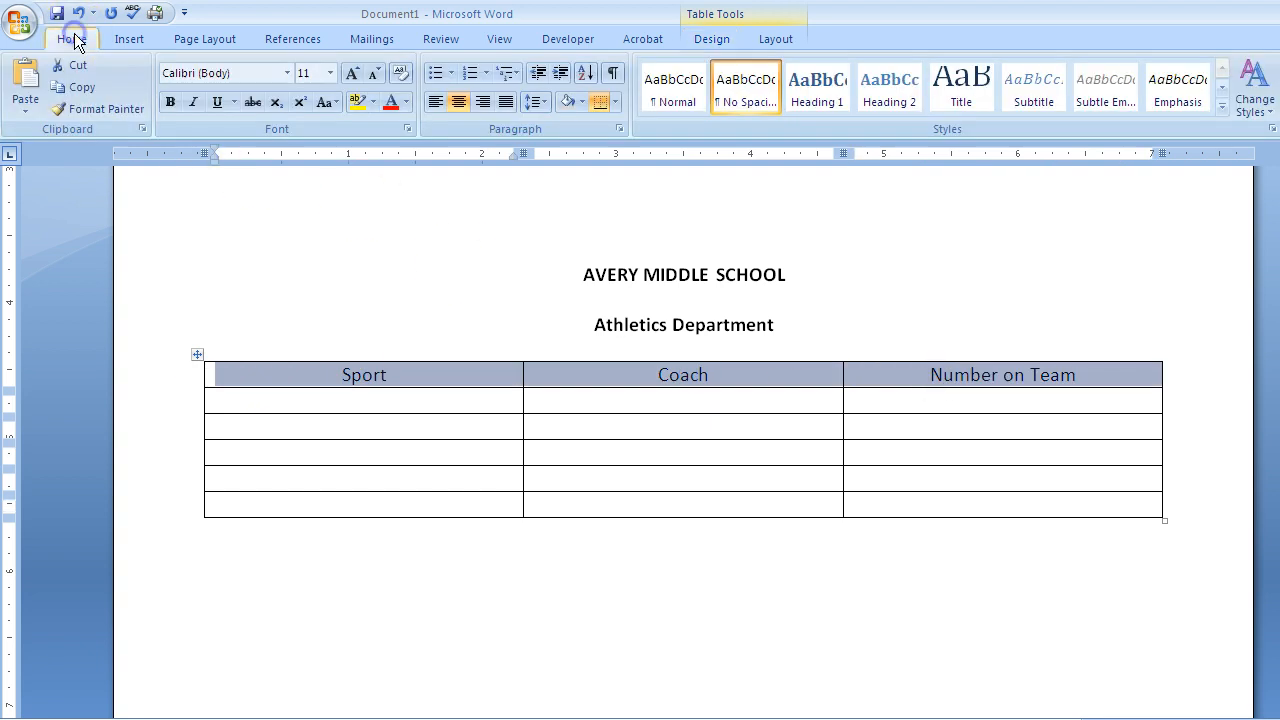
{"action": "left_click", "coordinate": [171, 102]}
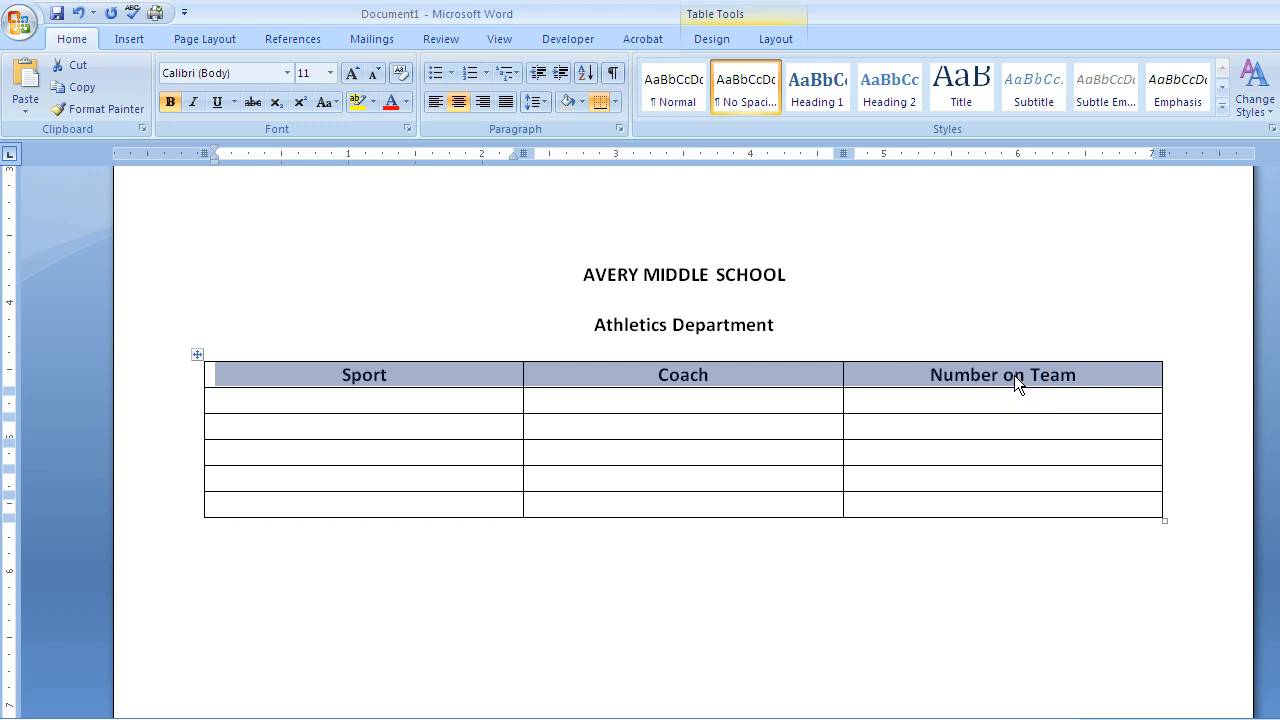
{"action": "left_click", "coordinate": [382, 402]}
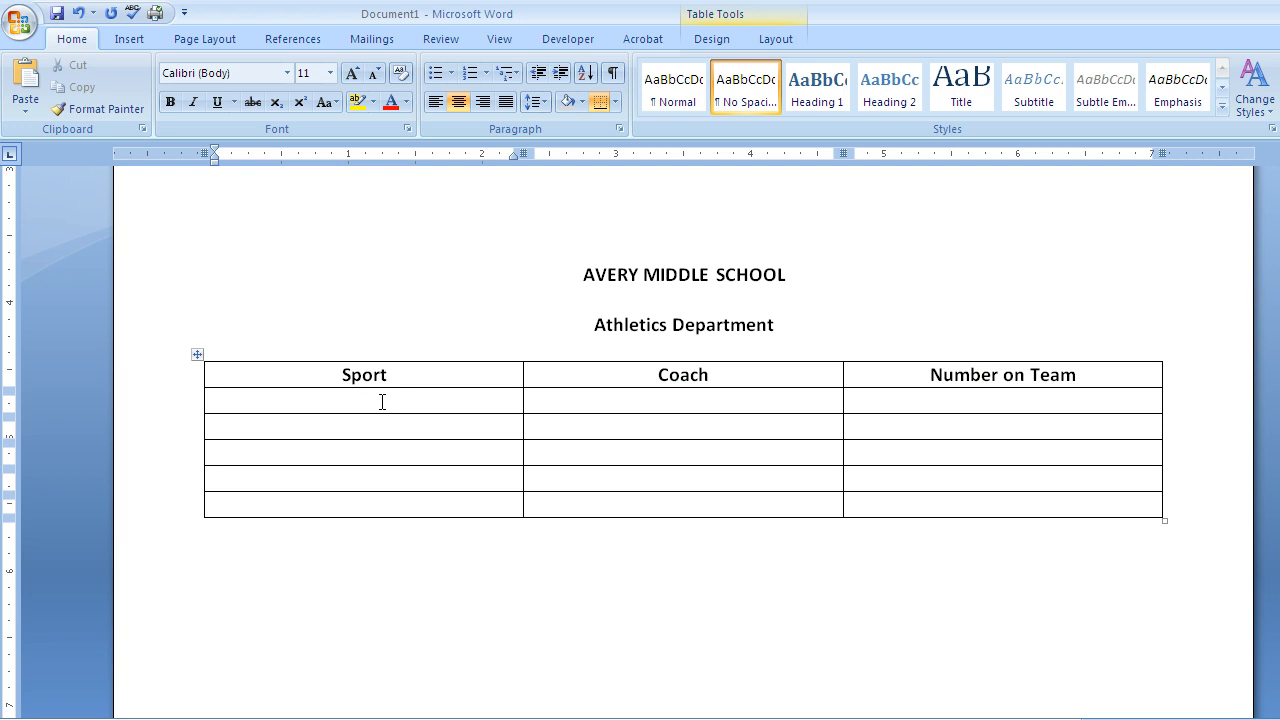
Fill the table's second row with the sport "Basketball", the coach's full name and the team number 32.
{"action": "type", "text": "Basketball"}
{"action": "key", "text": "Tab"}
{"action": "type", "text": "Ray Smi"}
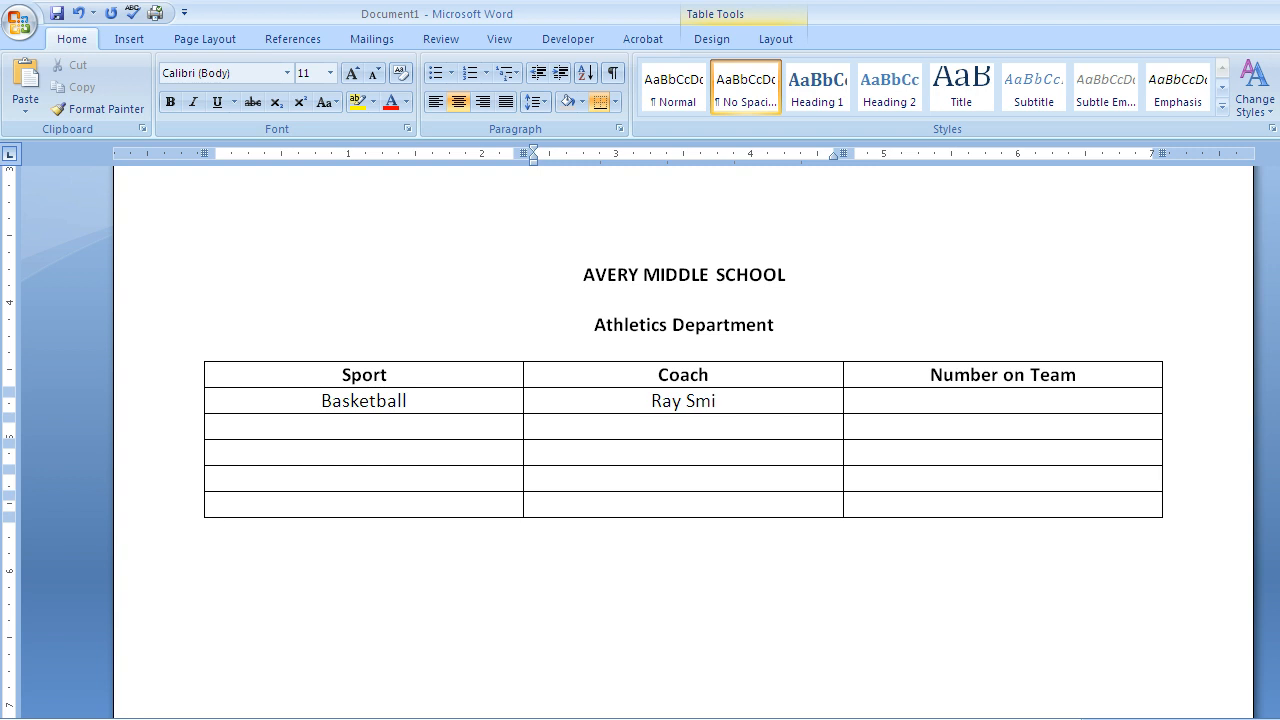
{"action": "type", "text": "th"}
{"action": "key", "text": "Tab"}
{"action": "type", "text": "2"}
{"action": "key", "text": "Tab"}
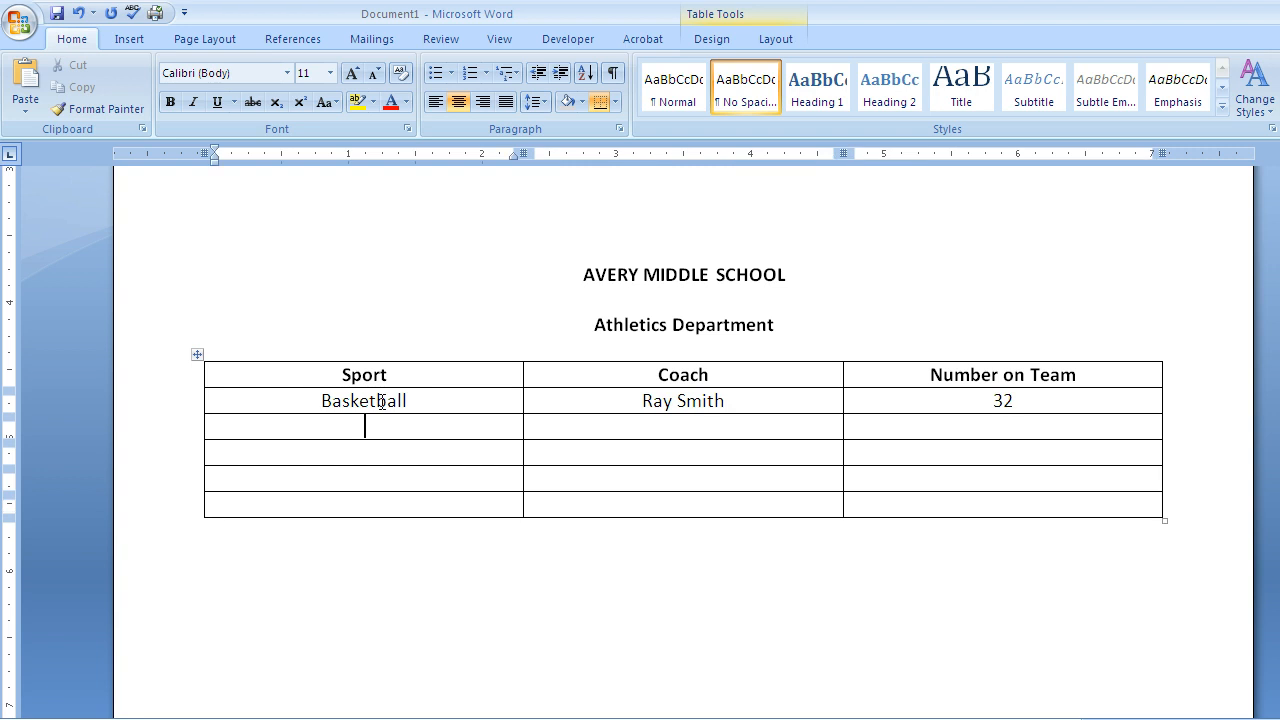
Fill the table's third row with the sport "Football", the coach's full name and the team number 48.
{"action": "type", "text": "Football"}
{"action": "key", "text": "Tab"}
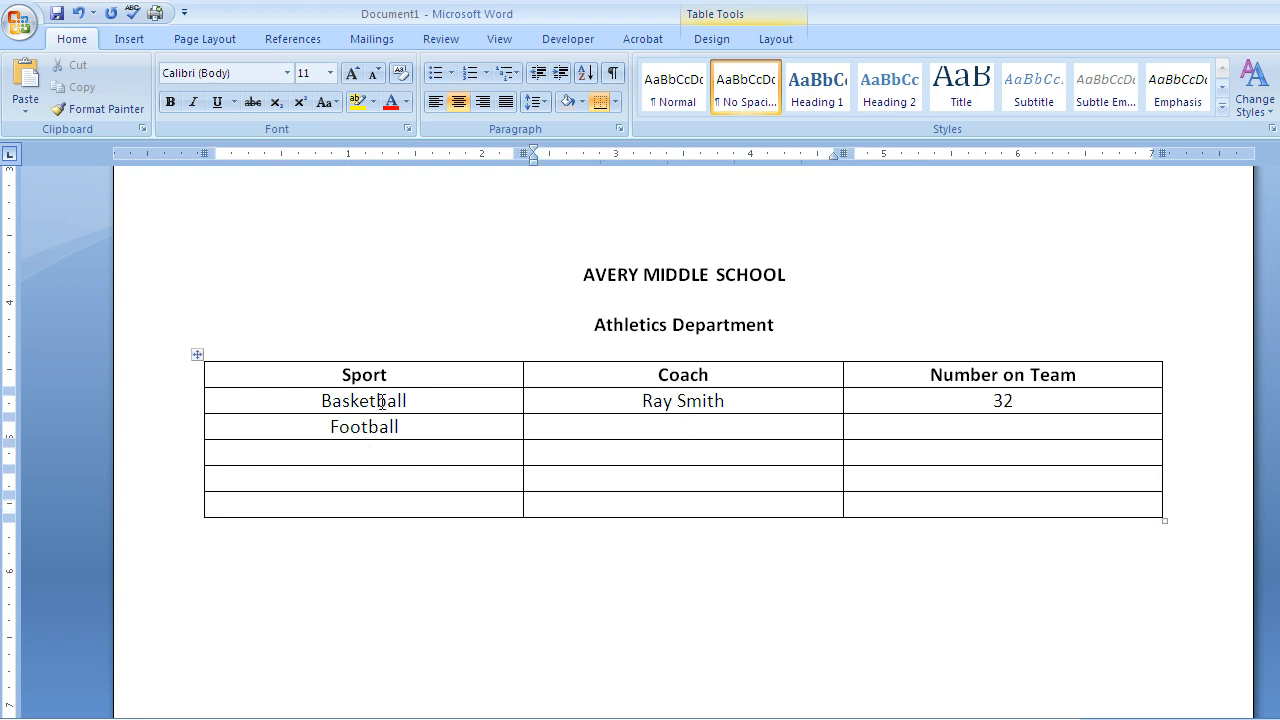
{"action": "type", "text": "Jacob John"}
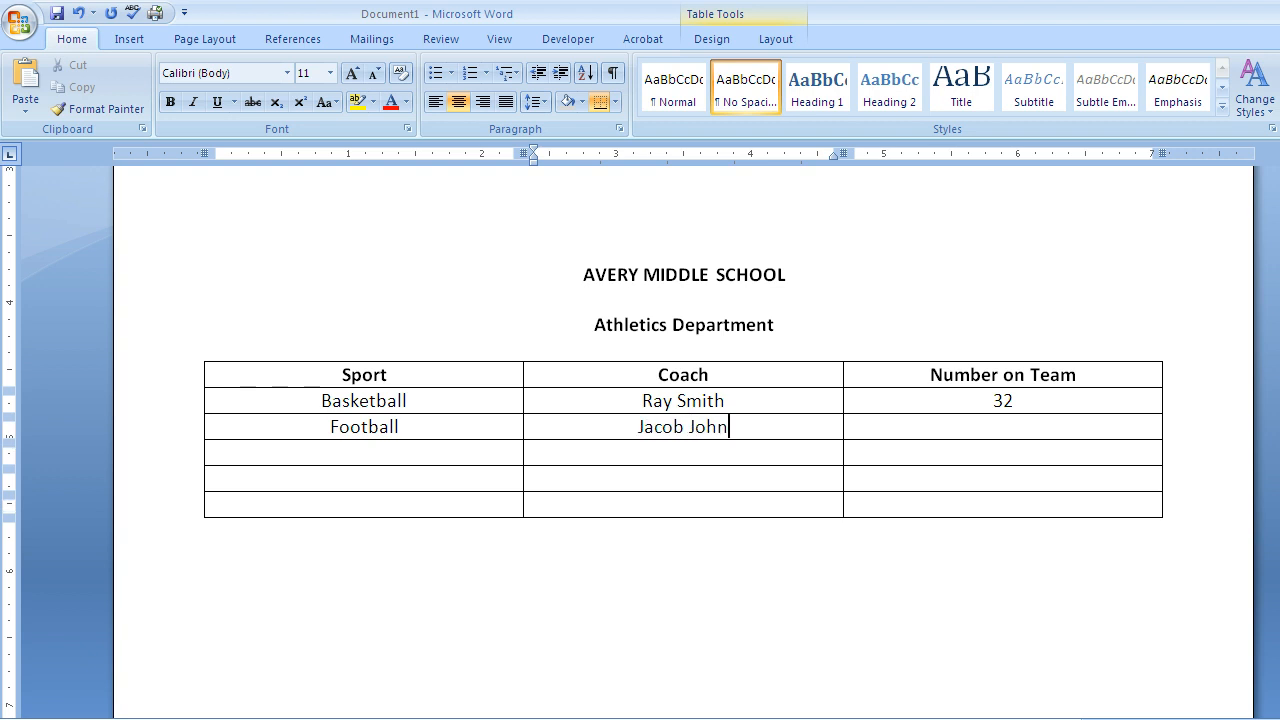
{"action": "type", "text": "son"}
{"action": "key", "text": "Tab"}
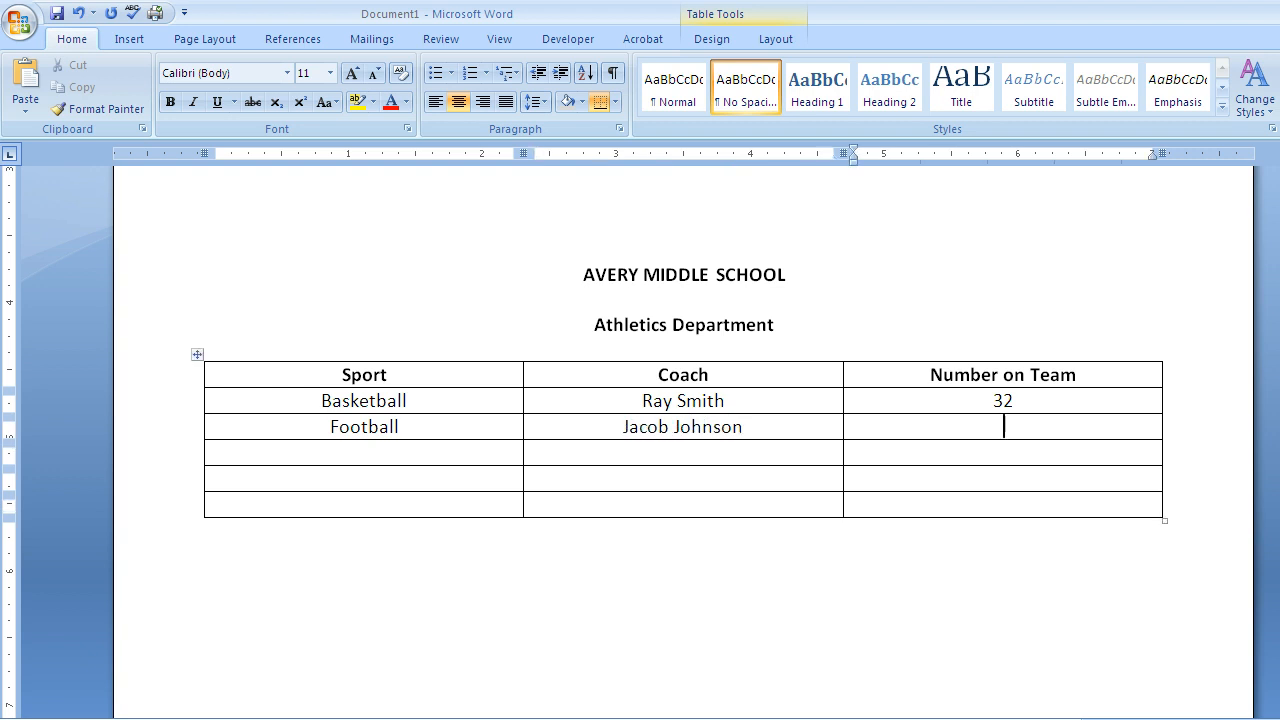
{"action": "type", "text": "48"}
{"action": "key", "text": "Tab"}
Fill the table's fourth row with the sport "Hockey", the coach's full name and the team number 28.
{"action": "type", "text": "Hockey"}
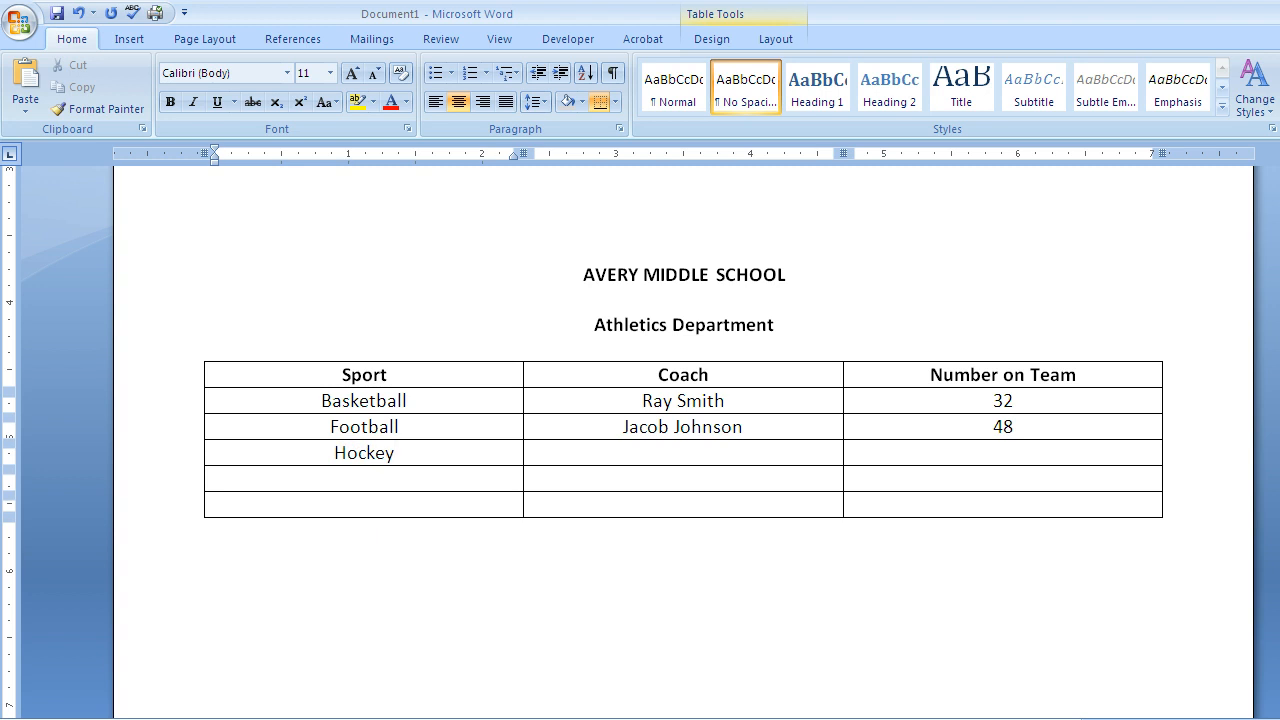
{"action": "key", "text": "Tab"}
{"action": "type", "text": "Mac Hall"}
{"action": "key", "text": "Tab"}
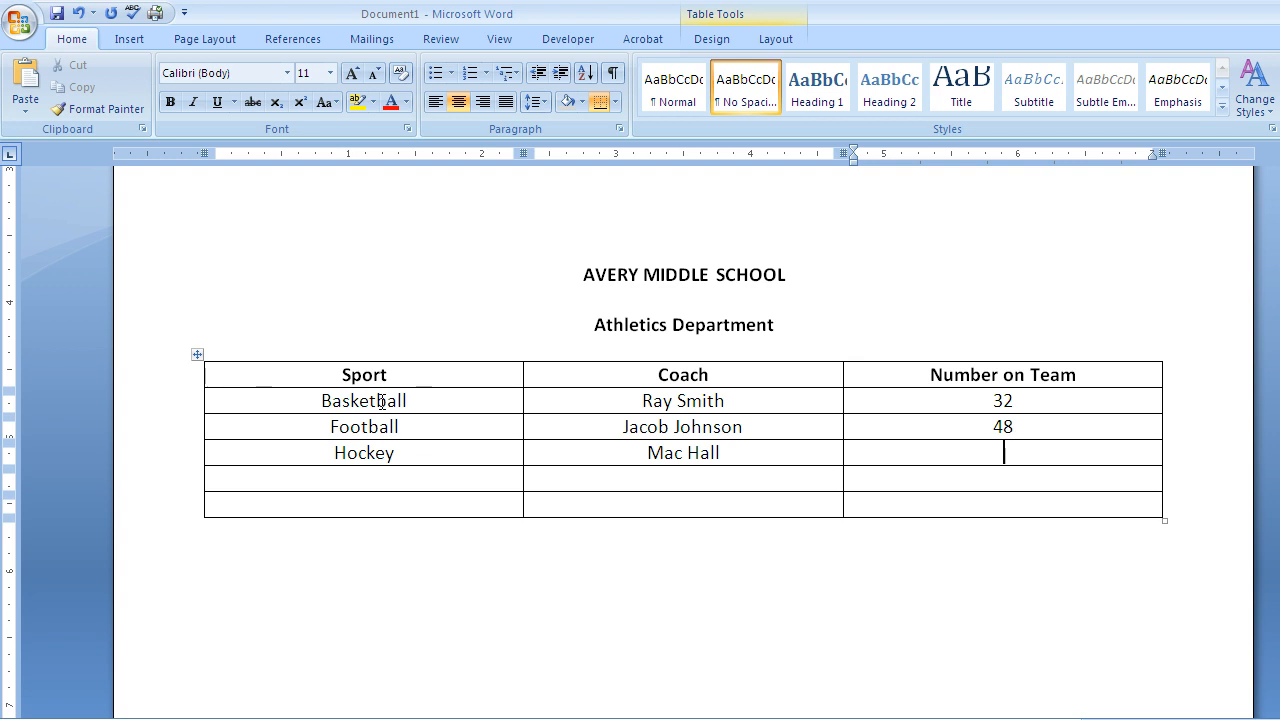
{"action": "type", "text": "28"}
{"action": "key", "text": "Tab"}
Fill the table's fifth row with the sport "Cheerleading", the coach's full name and the team number 25.
{"action": "type", "text": "Ch"}
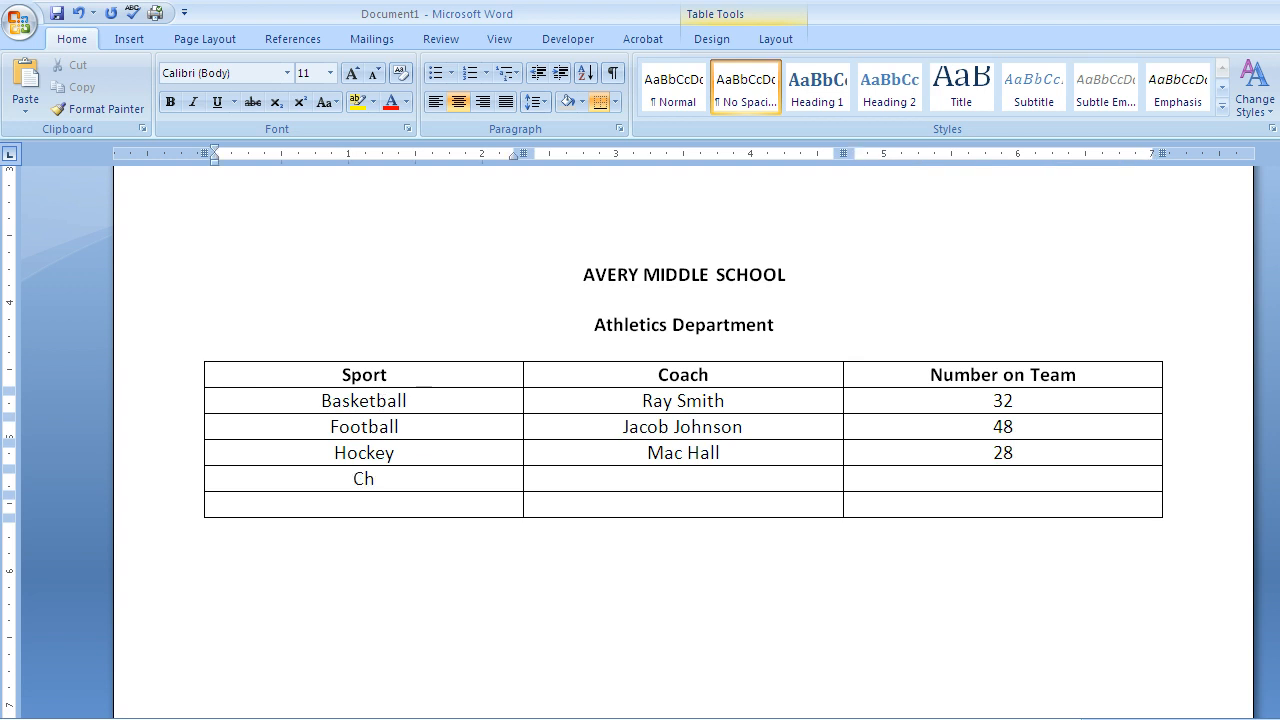
{"action": "type", "text": "eerlead"}
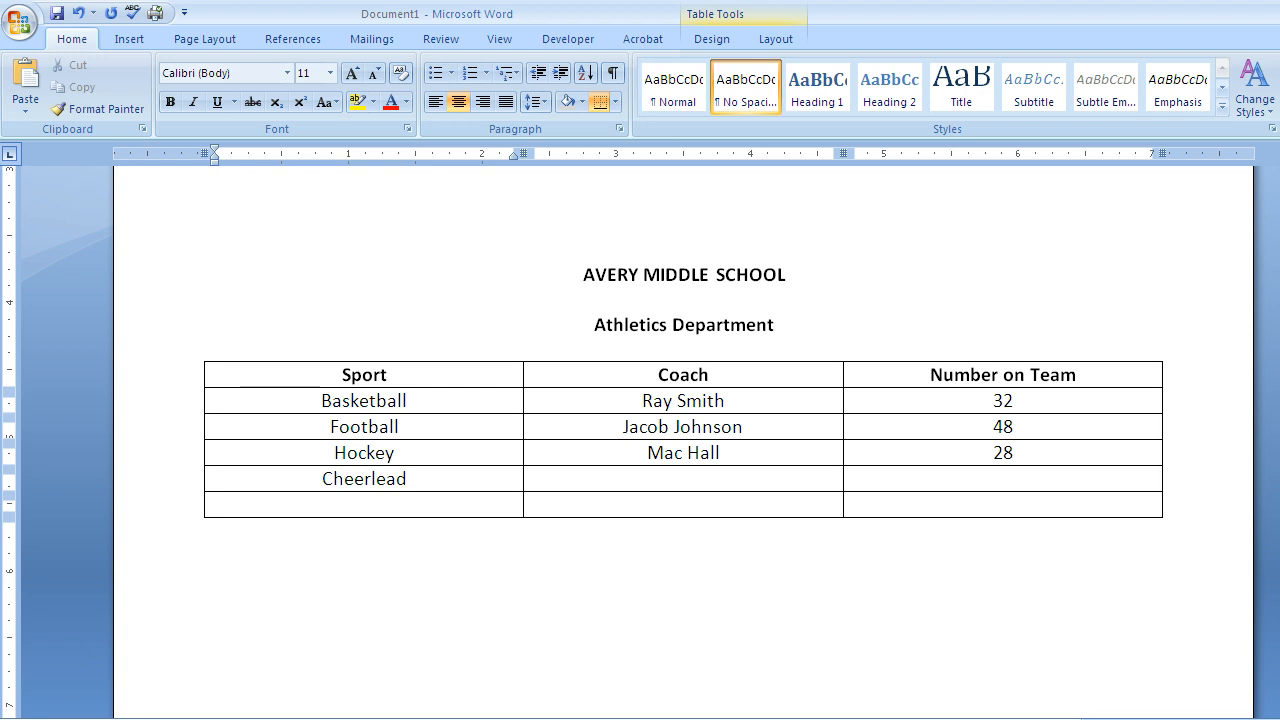
{"action": "type", "text": "ing"}
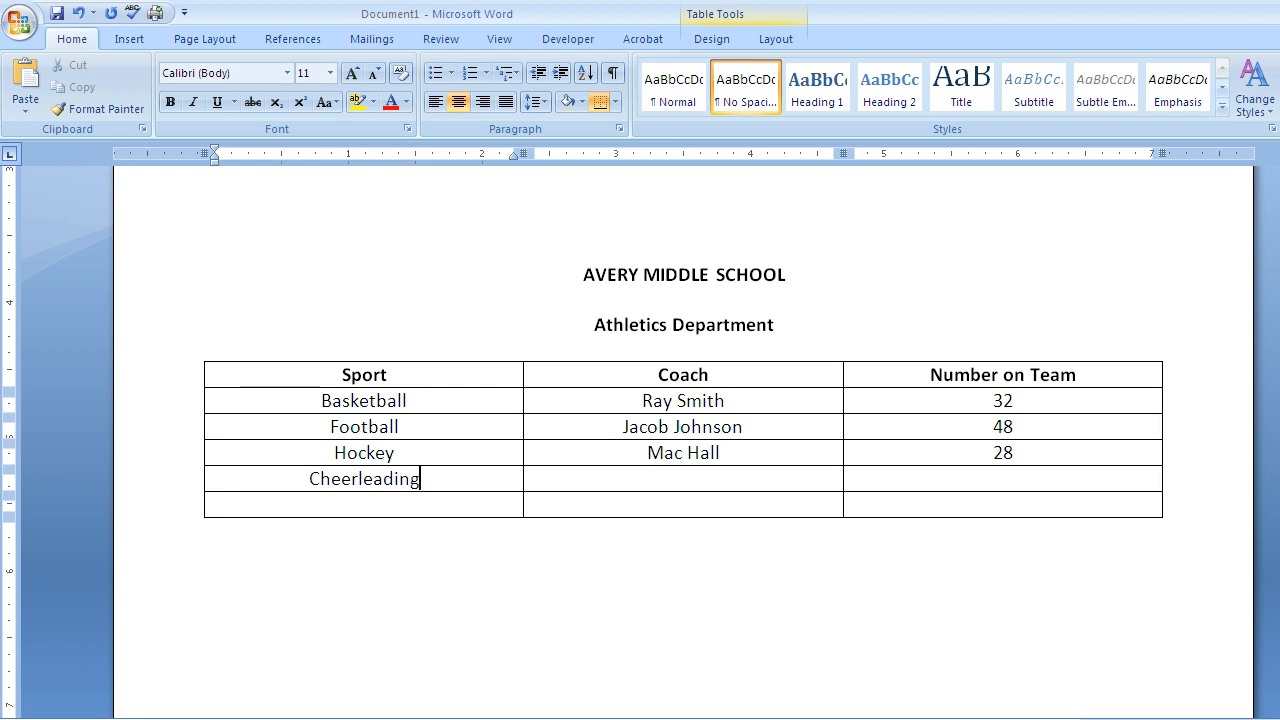
{"action": "key", "text": "Tab"}
{"action": "type", "text": "Velvet Jones"}
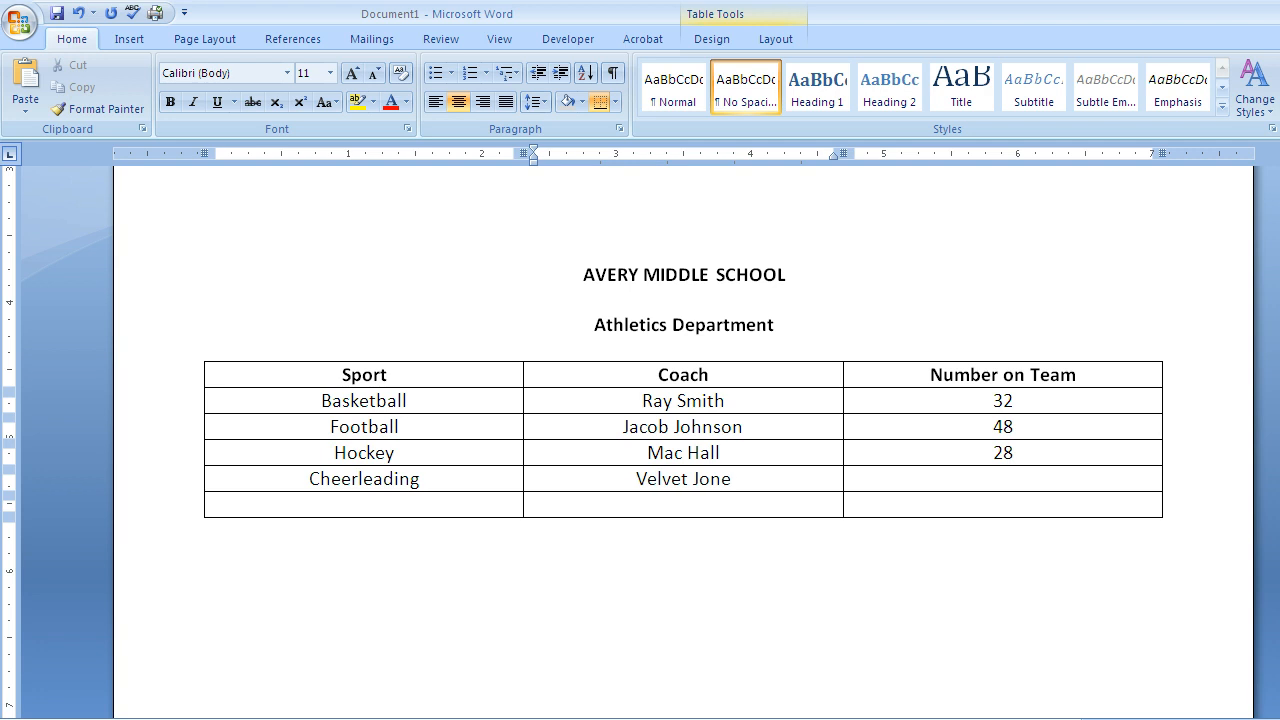
{"action": "key", "text": "Tab"}
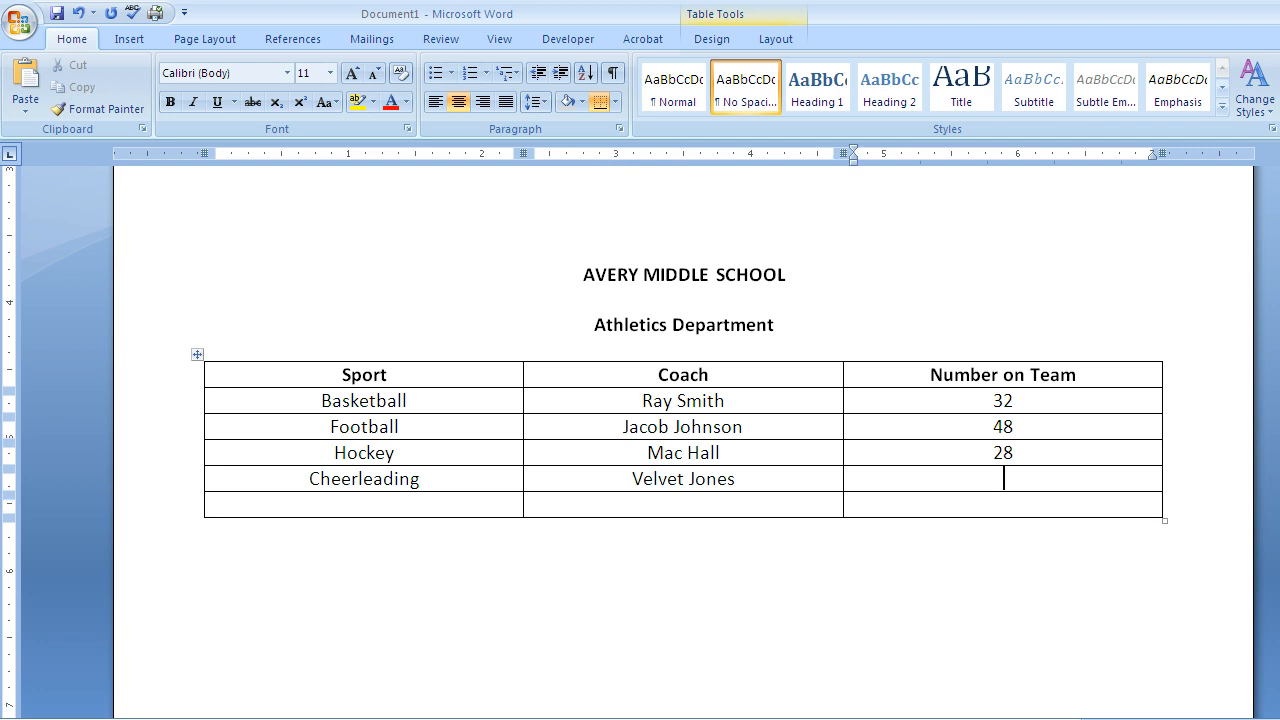
{"action": "type", "text": "25"}
{"action": "key", "text": "Tab"}
Fill the table's last row with the sport "Volleyball", the coach's full name and the team number 24.
{"action": "type", "text": "Volleyball"}
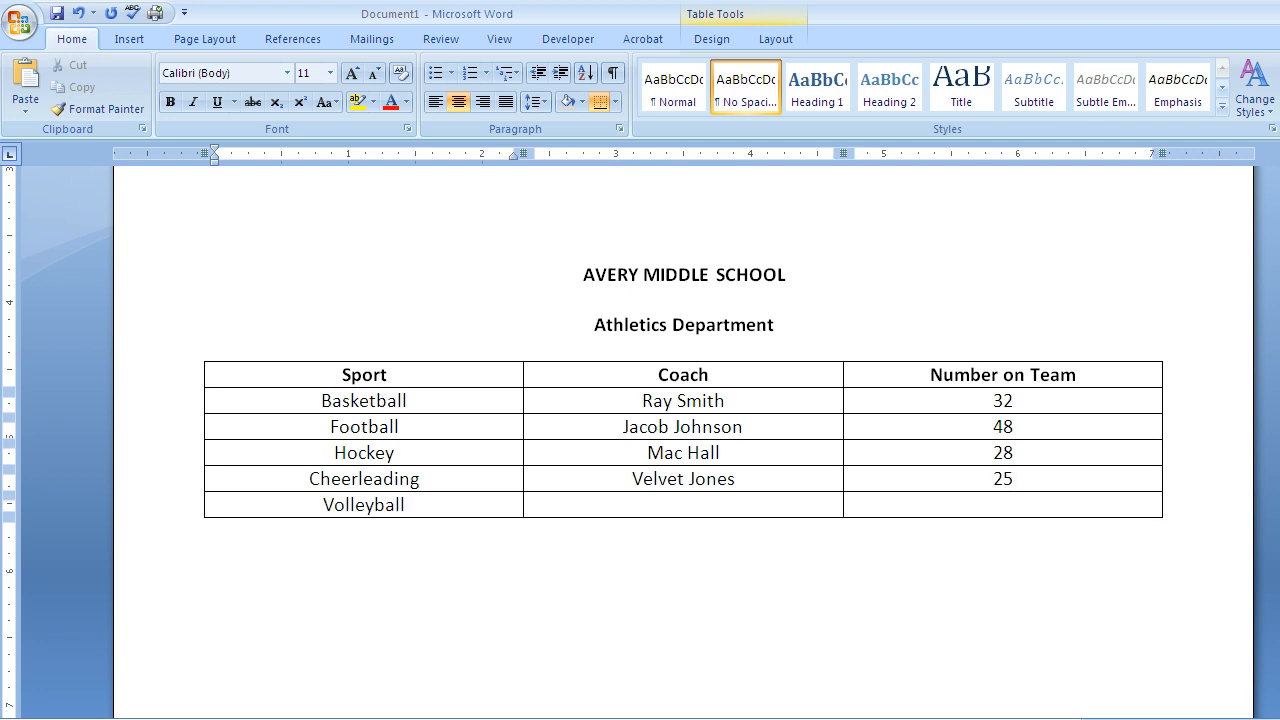
{"action": "key", "text": "Tab"}
{"action": "type", "text": "Janice Newkirk"}
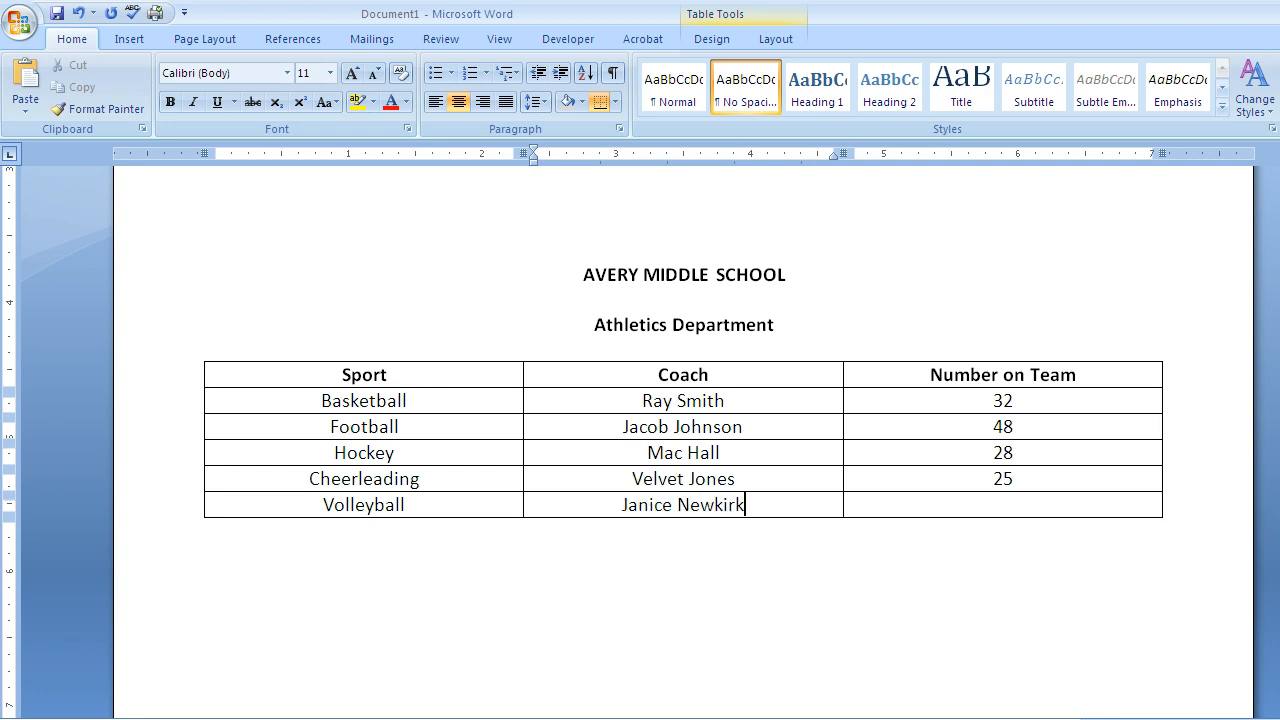
{"action": "key", "text": "Tab"}
{"action": "type", "text": "24"}
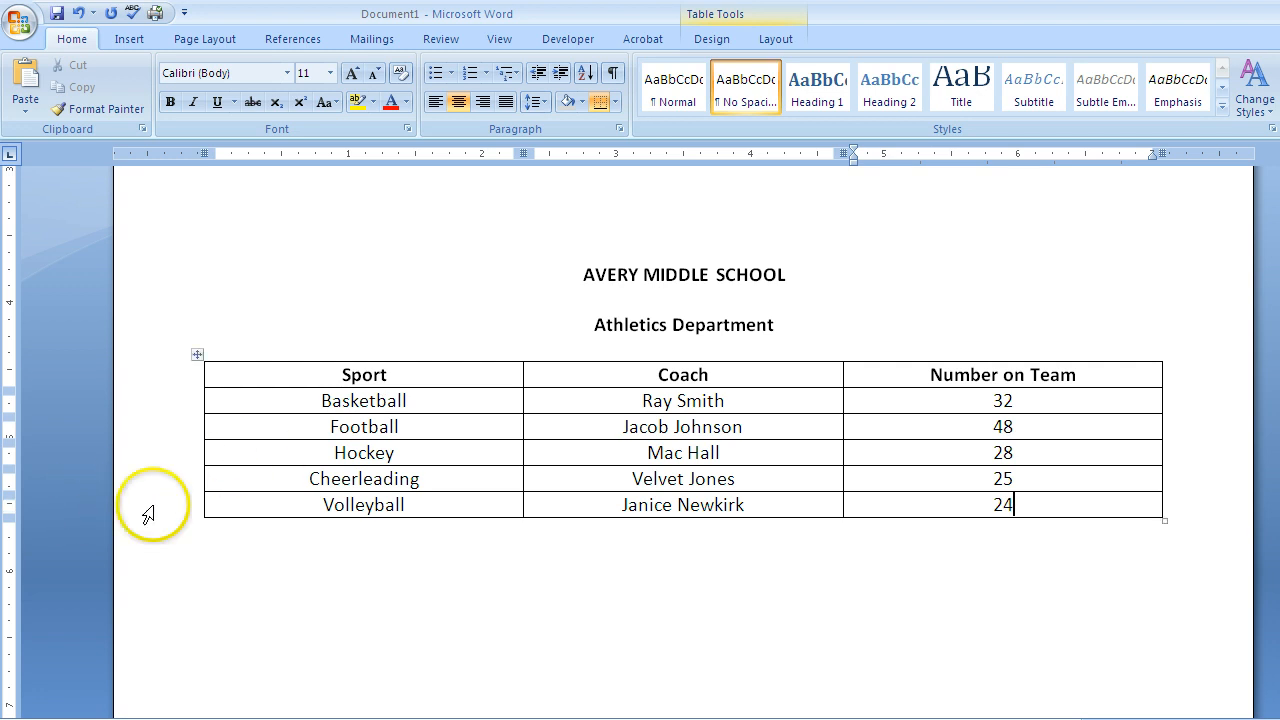
Add the left-aligned line "Source: AMS Student Handbook" directly below the table.
{"action": "left_click", "coordinate": [269, 537]}
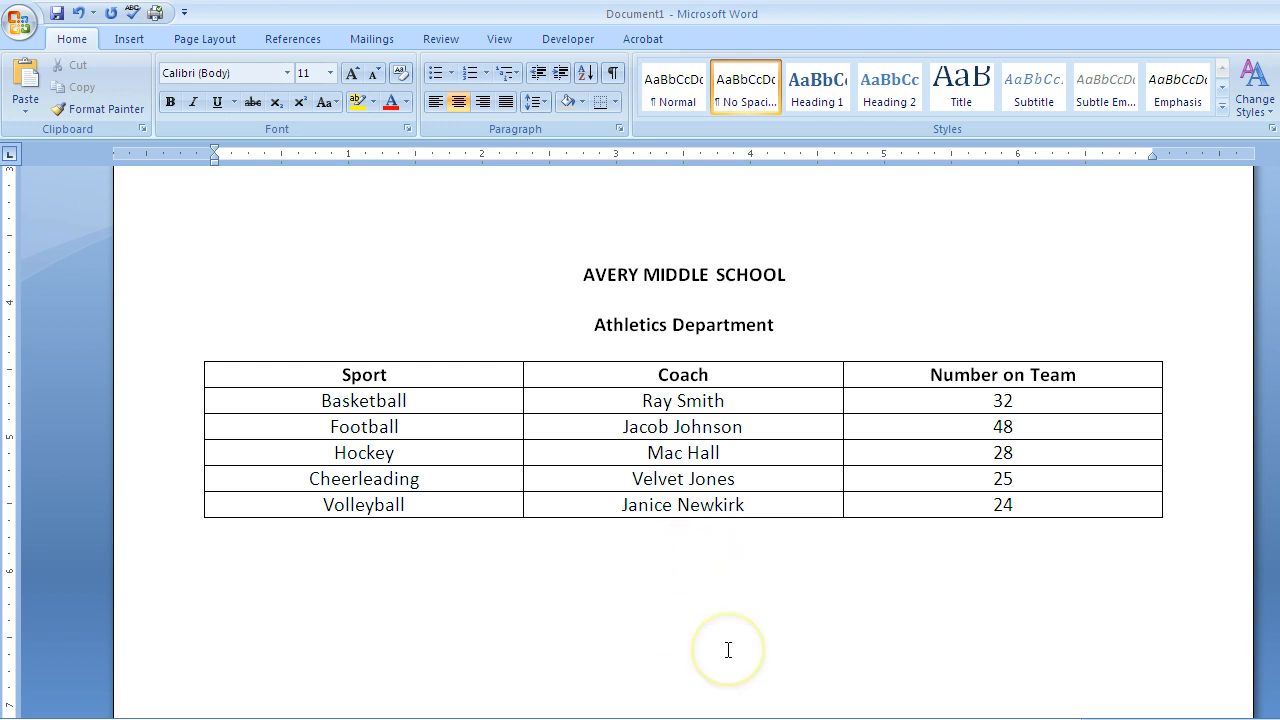
{"action": "left_click", "coordinate": [440, 108]}
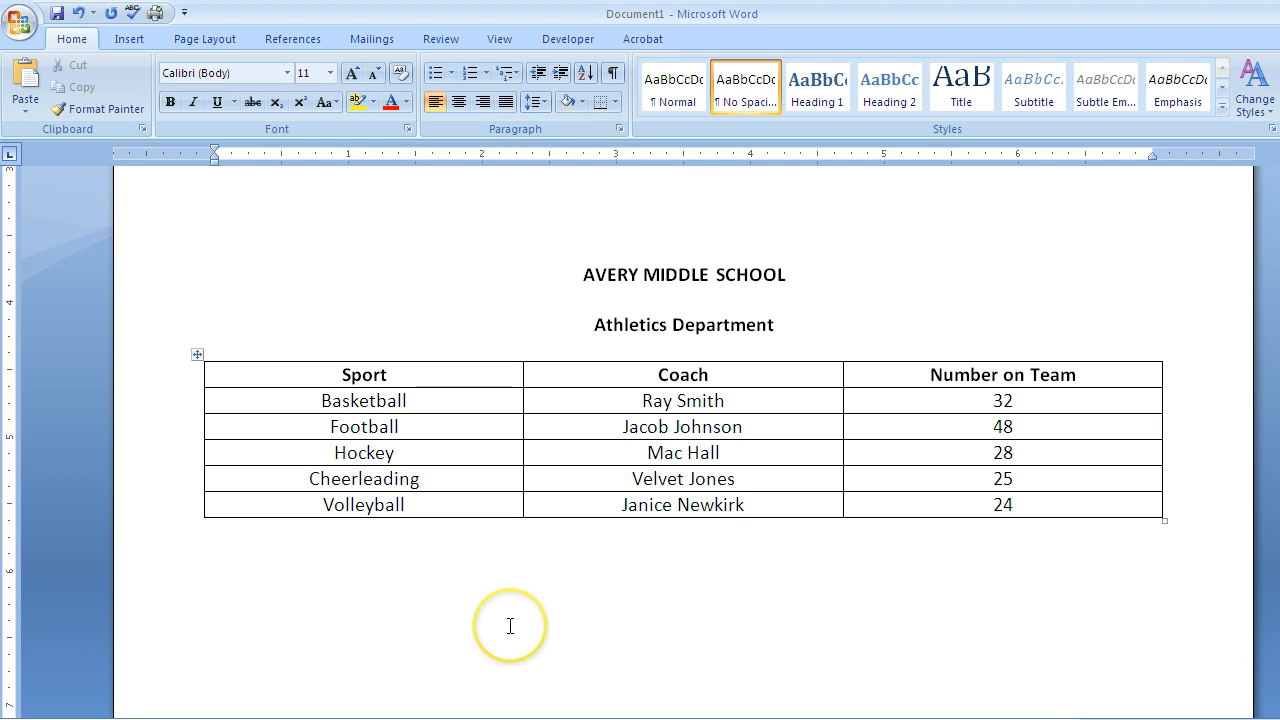
{"action": "type", "text": "Source:"}
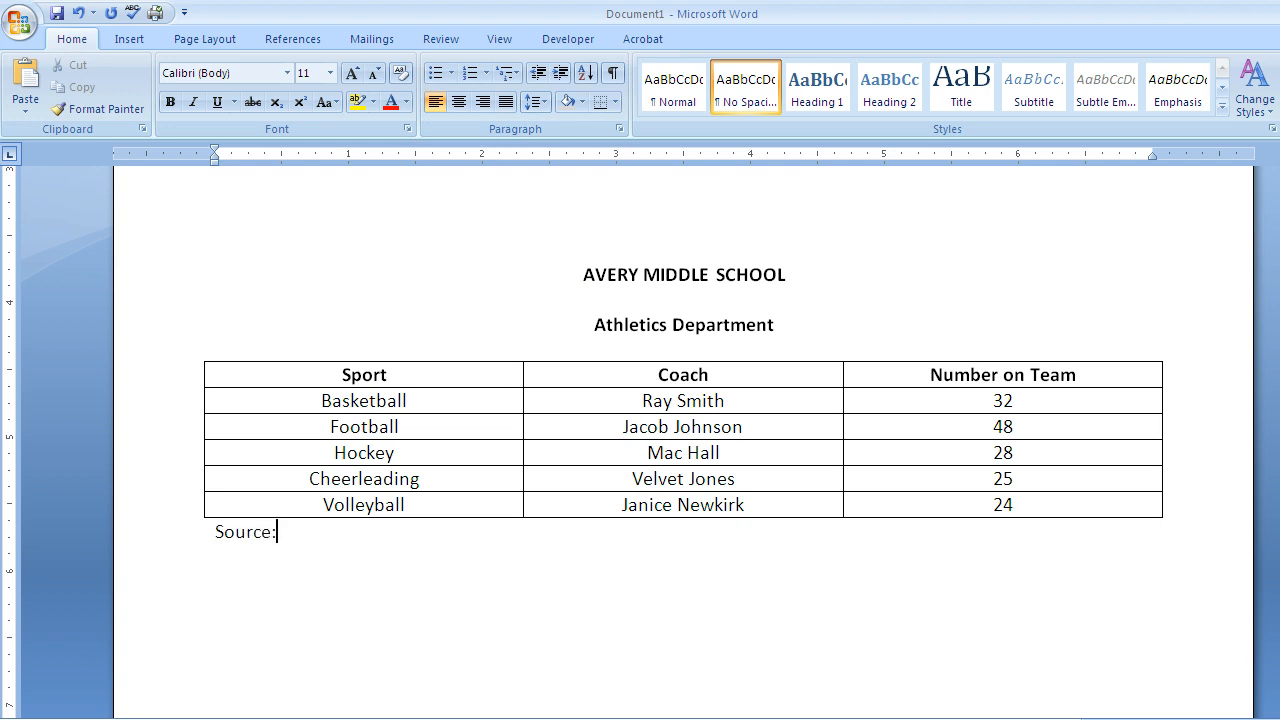
{"action": "type", "text": " AMS Student Handbook"}
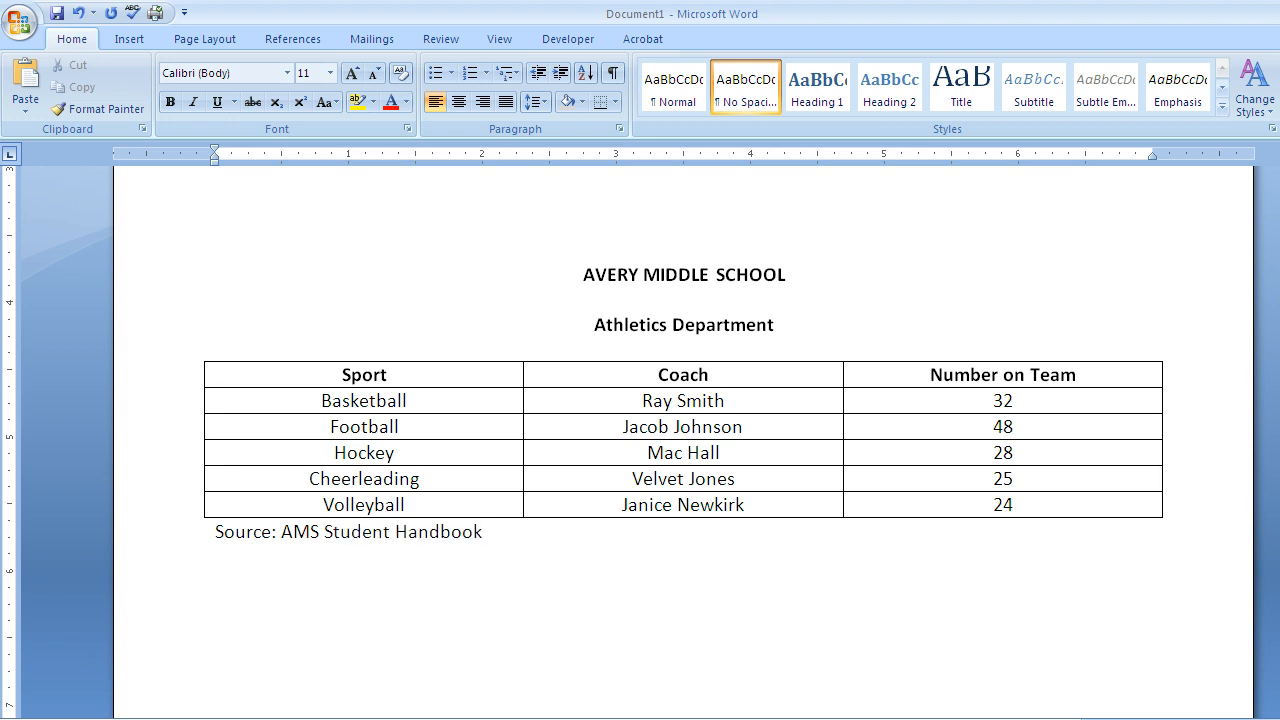
{"action": "left_click", "coordinate": [477, 614]}
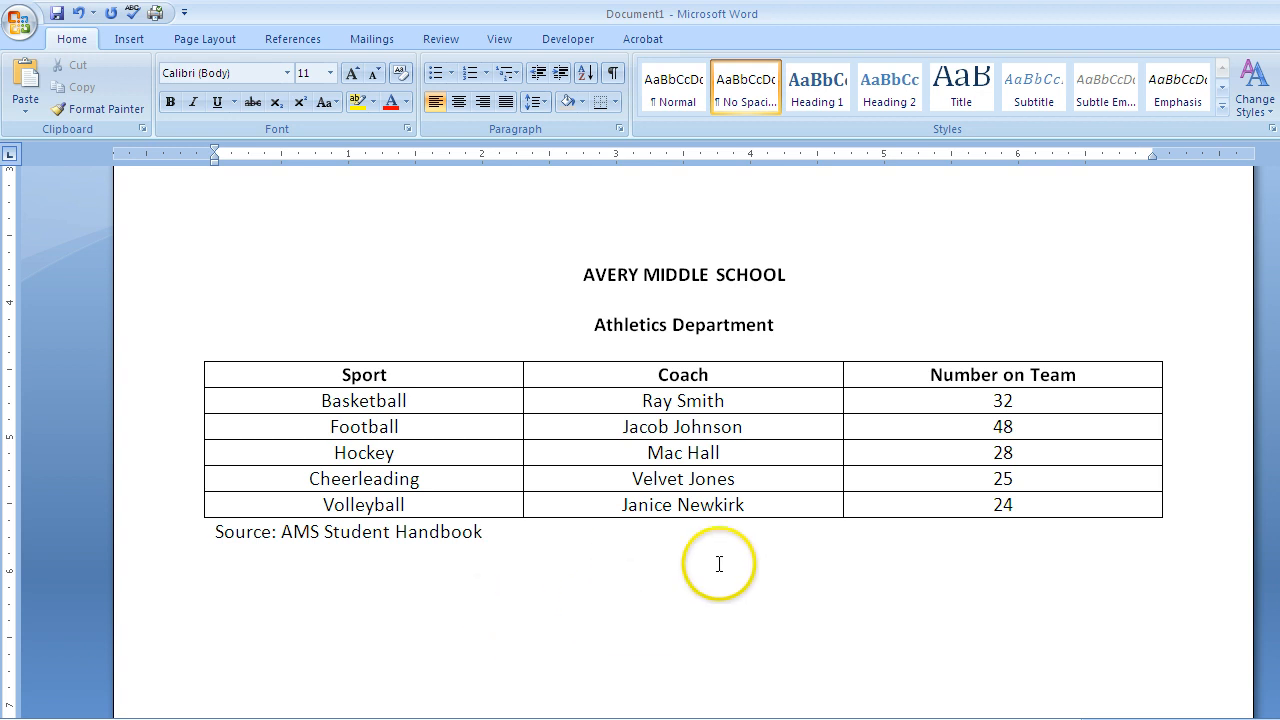
{"action": "scroll", "coordinate": [920, 450], "scroll_direction": "down", "scroll_amount": 3}
{"action": "scroll", "coordinate": [912, 460], "scroll_direction": "up", "scroll_amount": 9}
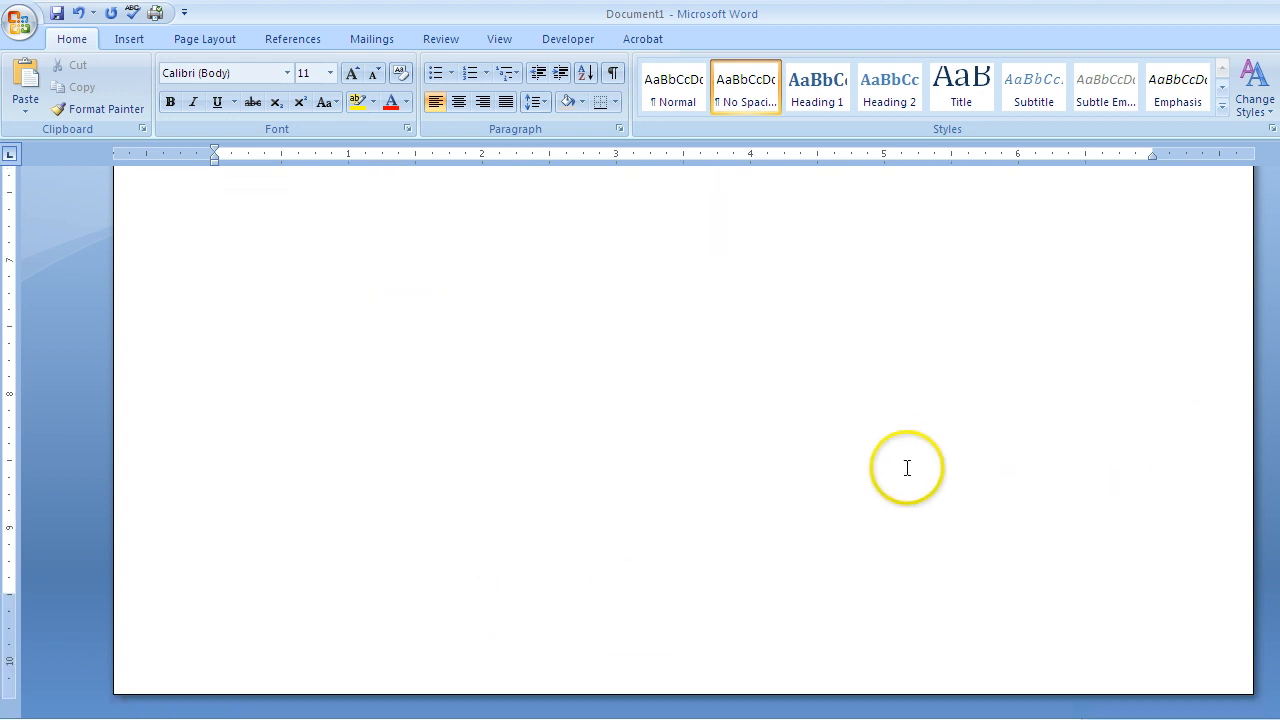
{"action": "scroll", "coordinate": [907, 455], "scroll_direction": "down", "scroll_amount": 5}
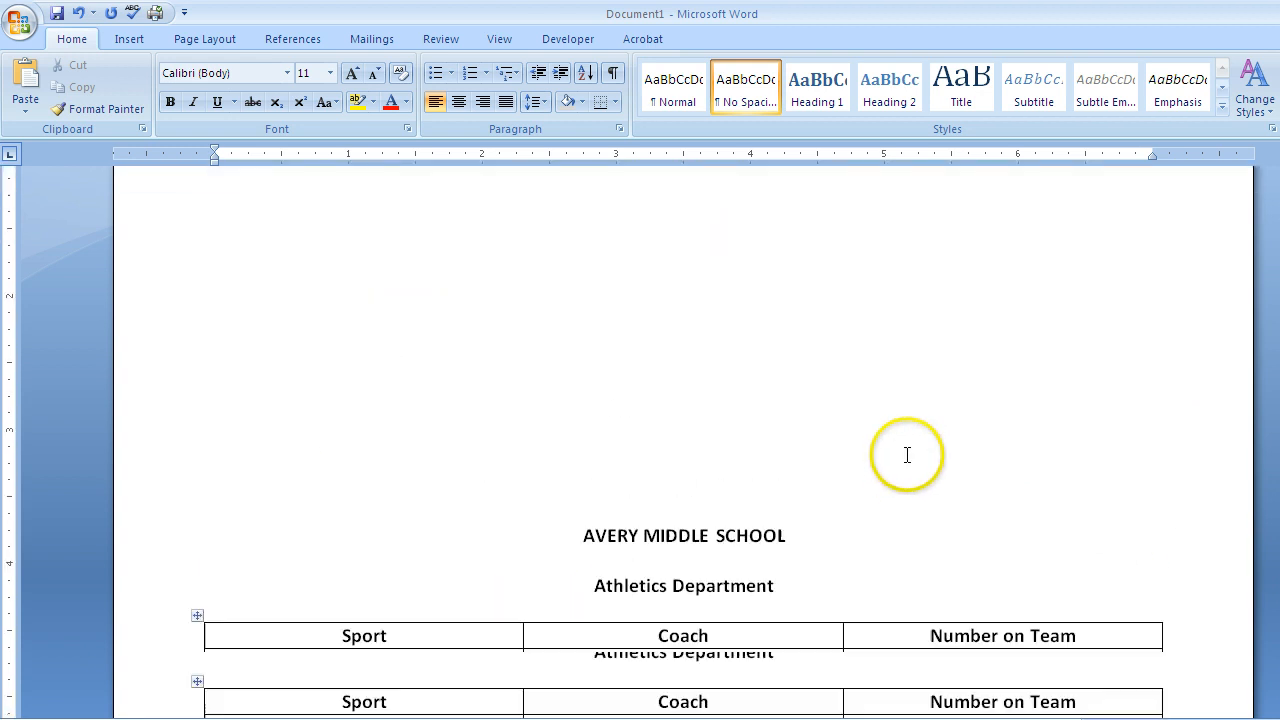